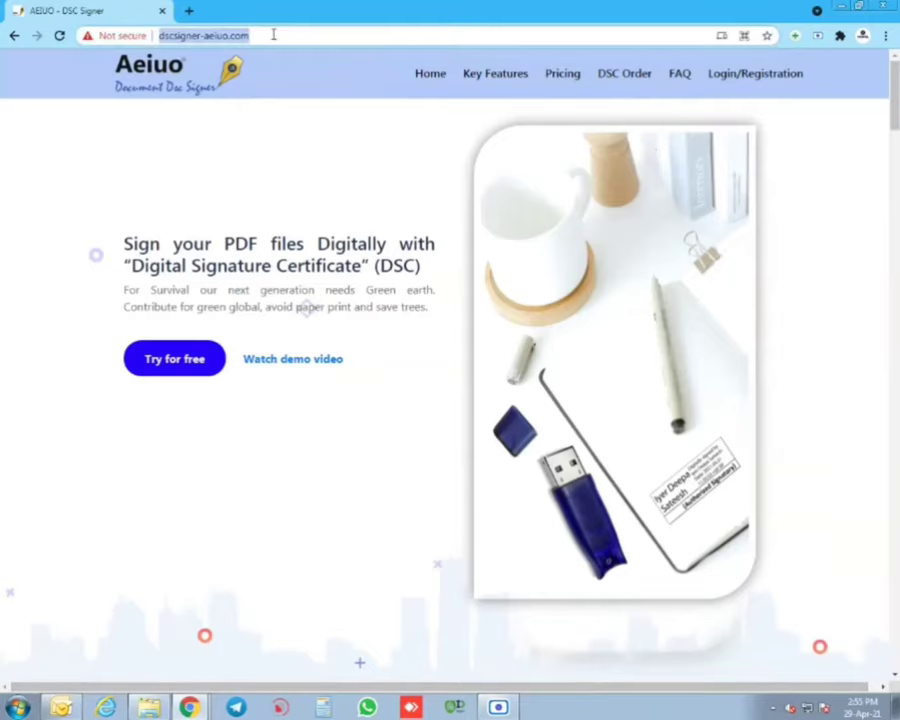
# Open the sign-up form and enter the full name and e-mail address
pyautogui.click(773, 78)
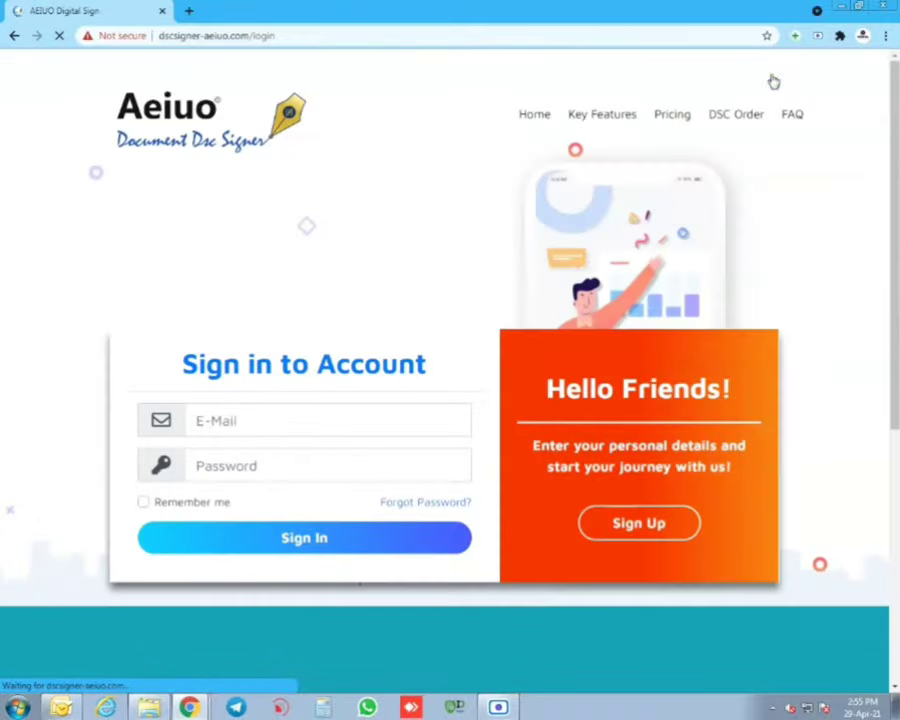
pyautogui.click(640, 528)
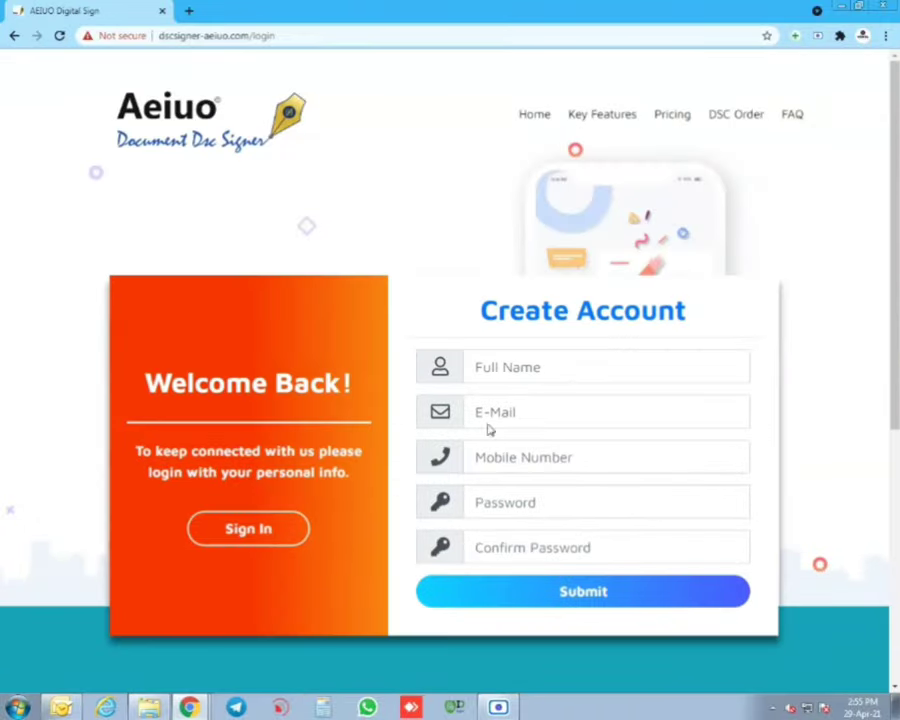
pyautogui.click(503, 368)
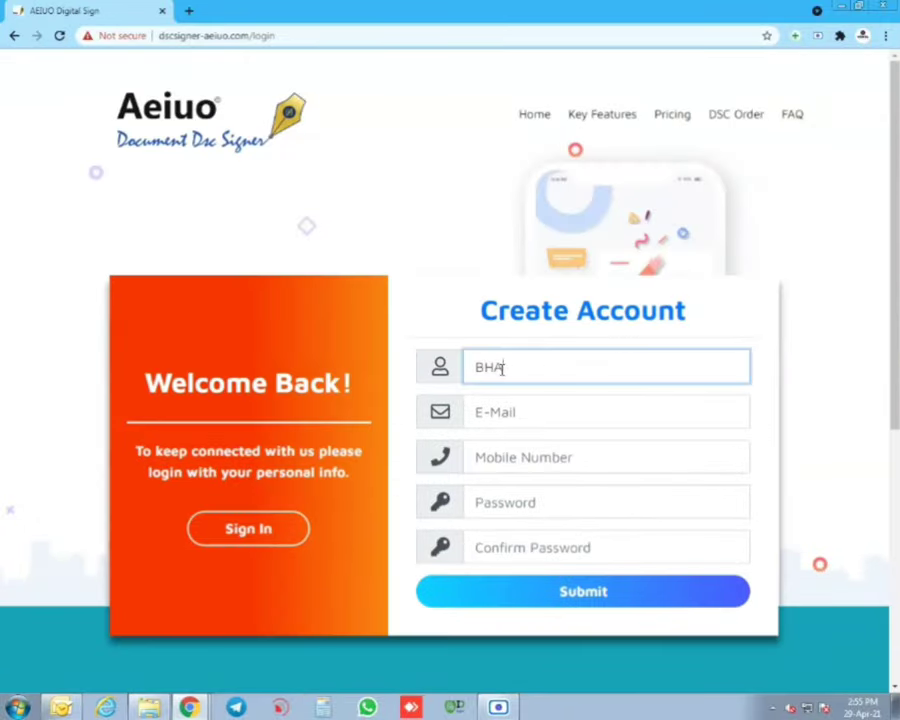
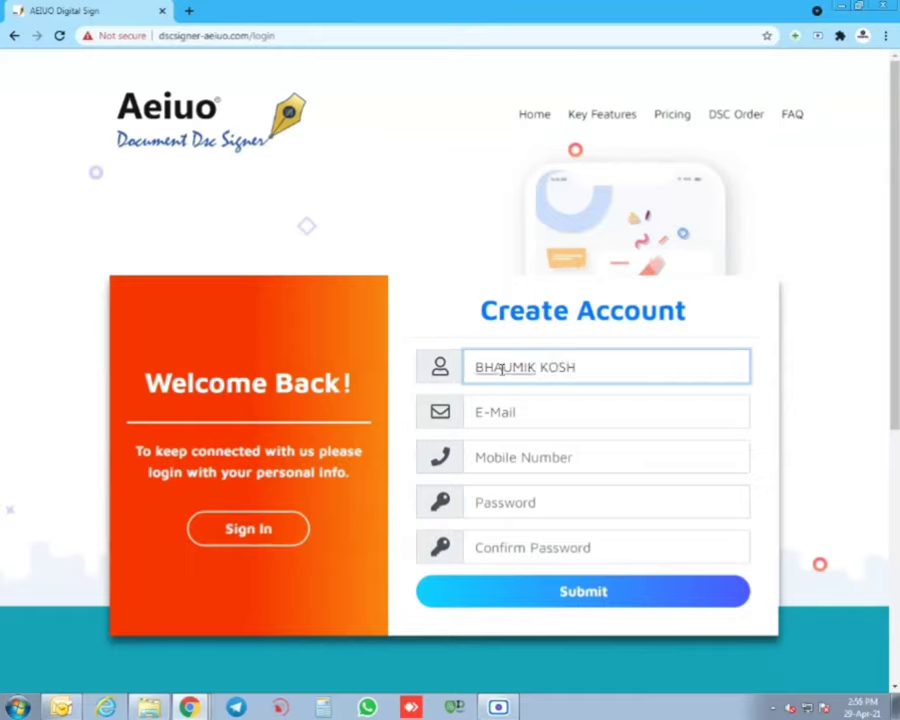
pyautogui.press('Tab')
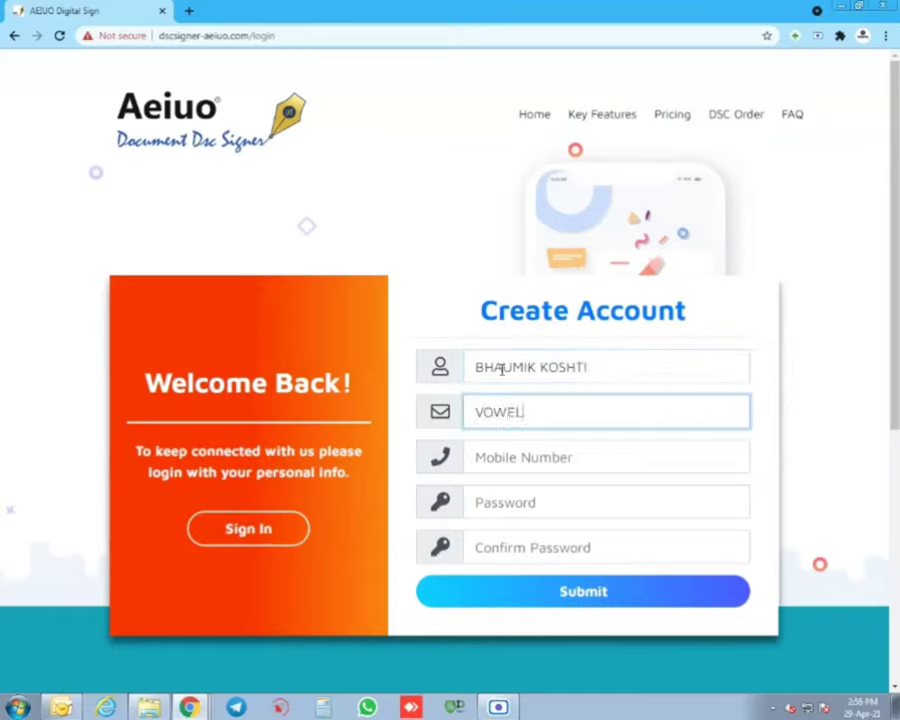
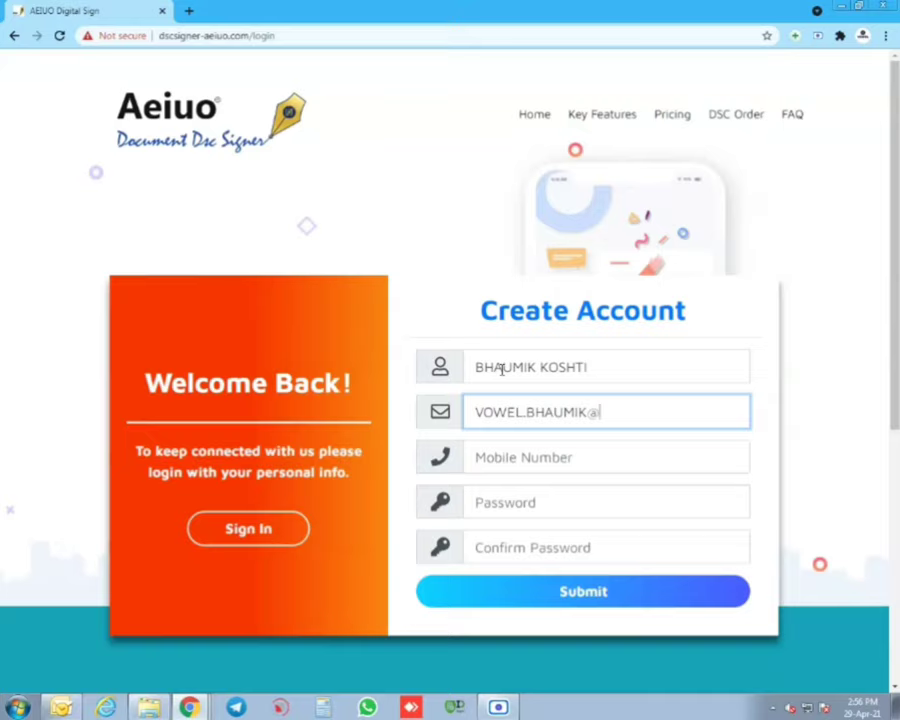
# Enter the mobile number, then a password and its confirmation
pyautogui.press('Tab')
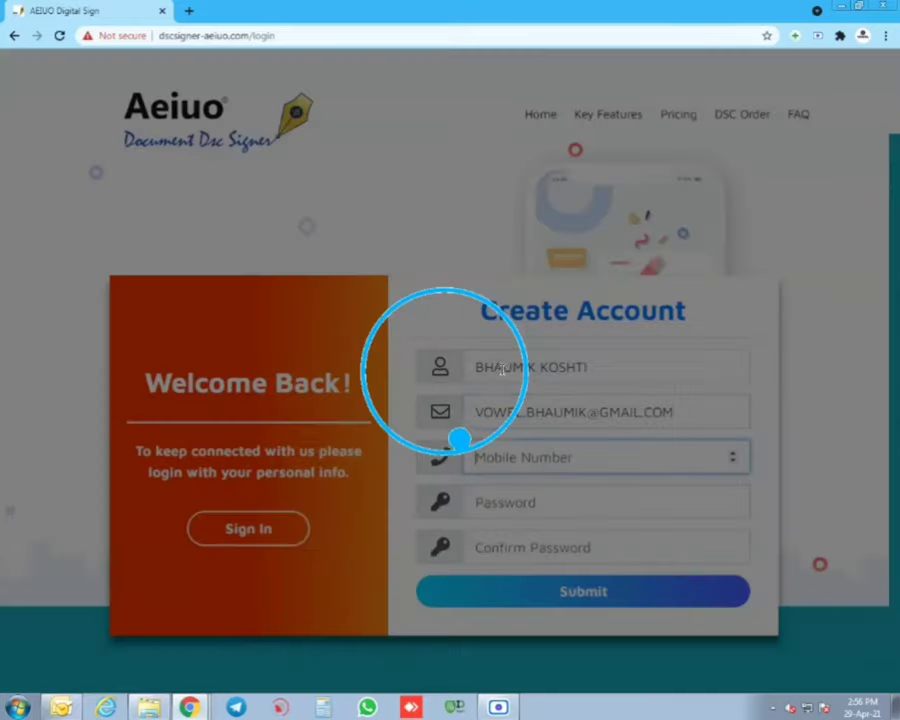
pyautogui.write('7048758')
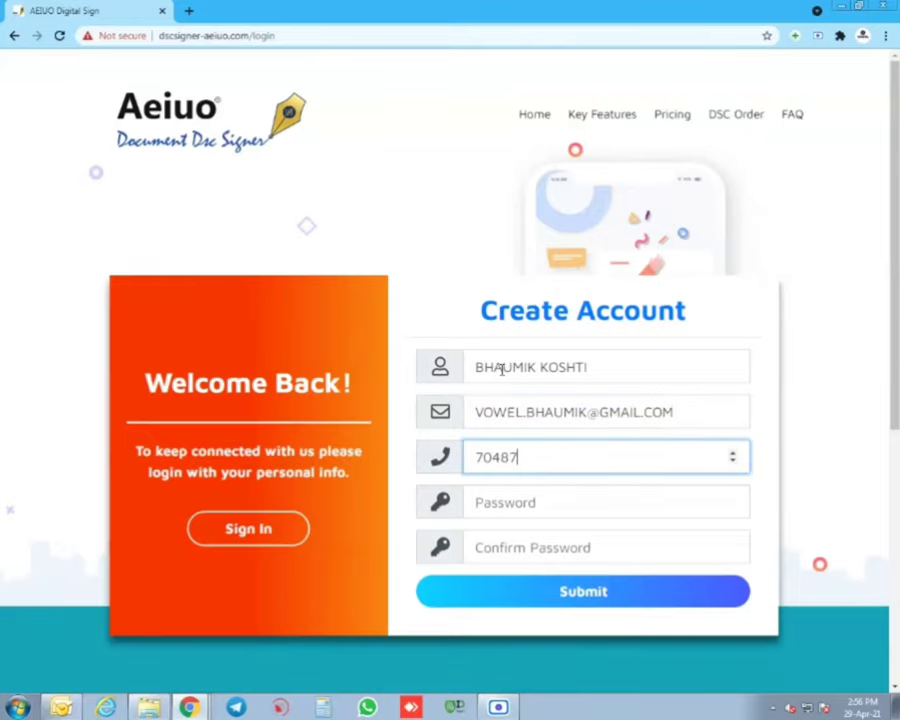
pyautogui.write('71')
pyautogui.press('Tab')
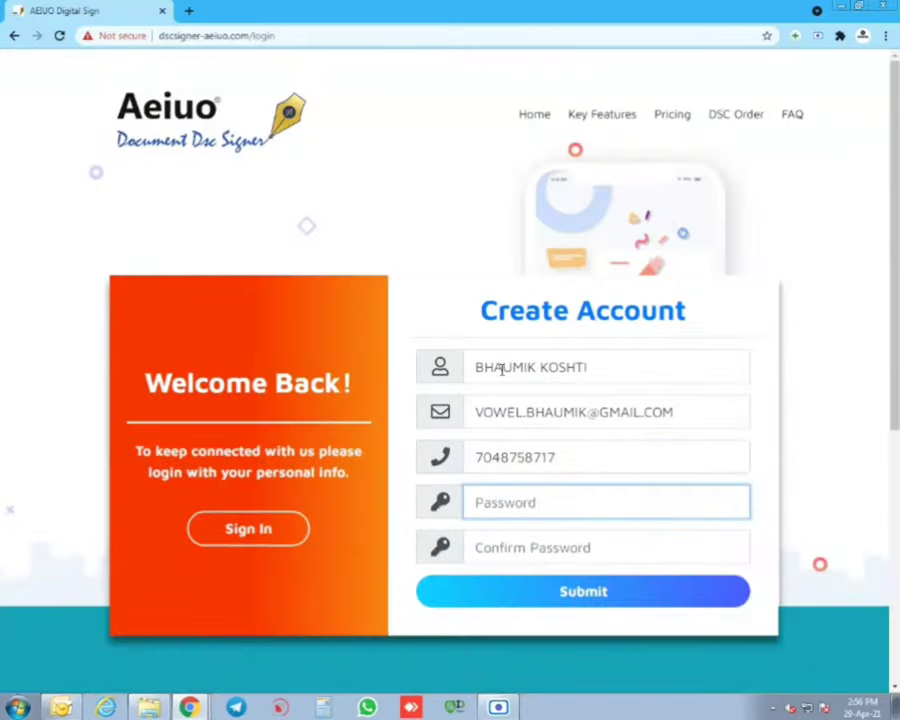
pyautogui.write('a')
pyautogui.press('BackSpace')
pyautogui.press('BackSpace')
pyautogui.press('Tab')
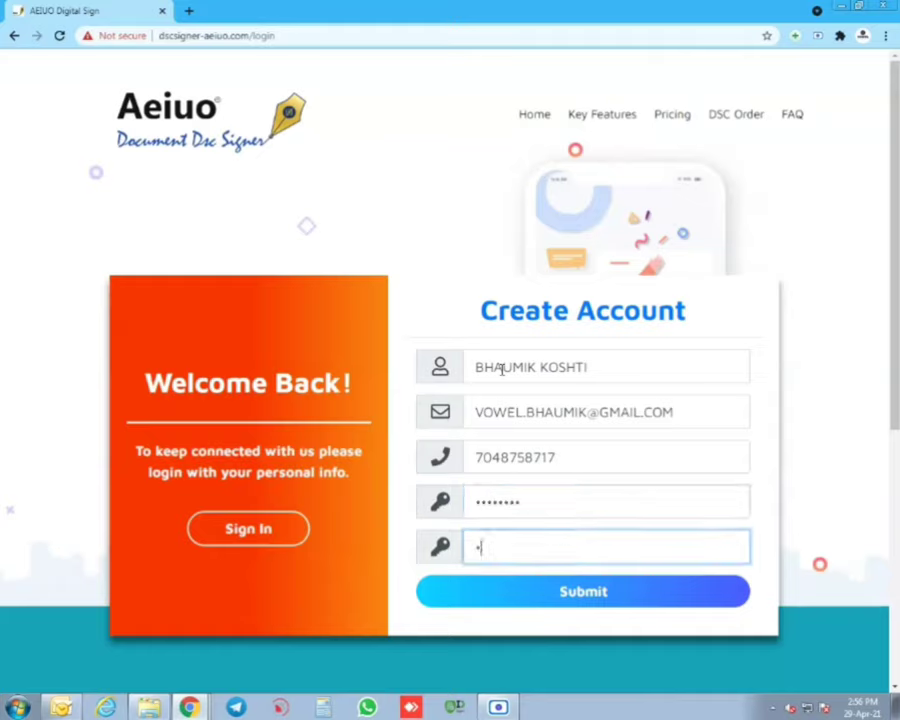
# Submit the registration and verify the mobile number with the received PIN
pyautogui.click(613, 593)
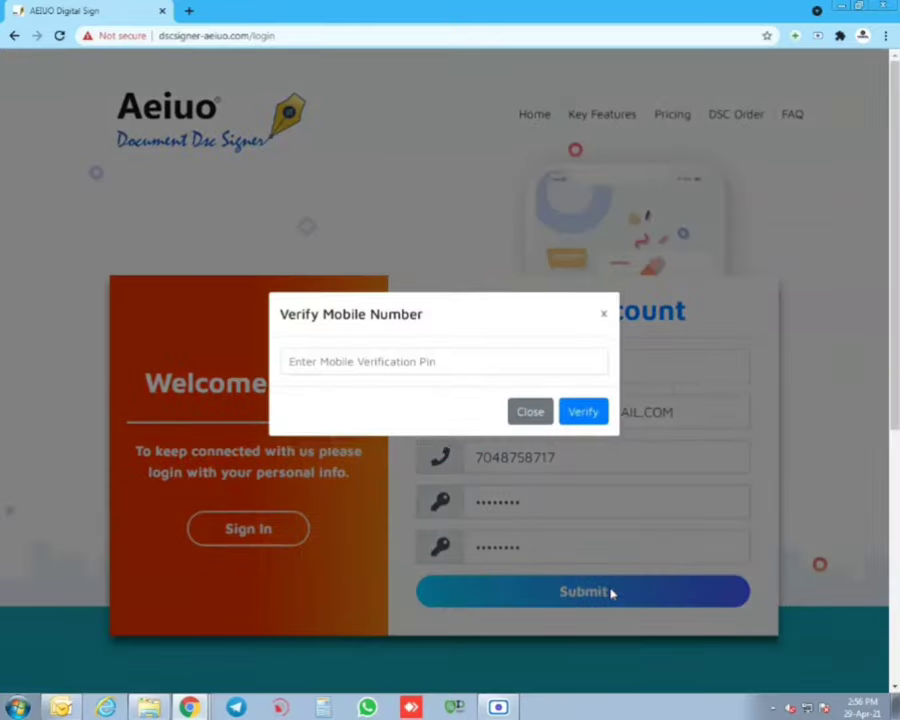
pyautogui.click(382, 370)
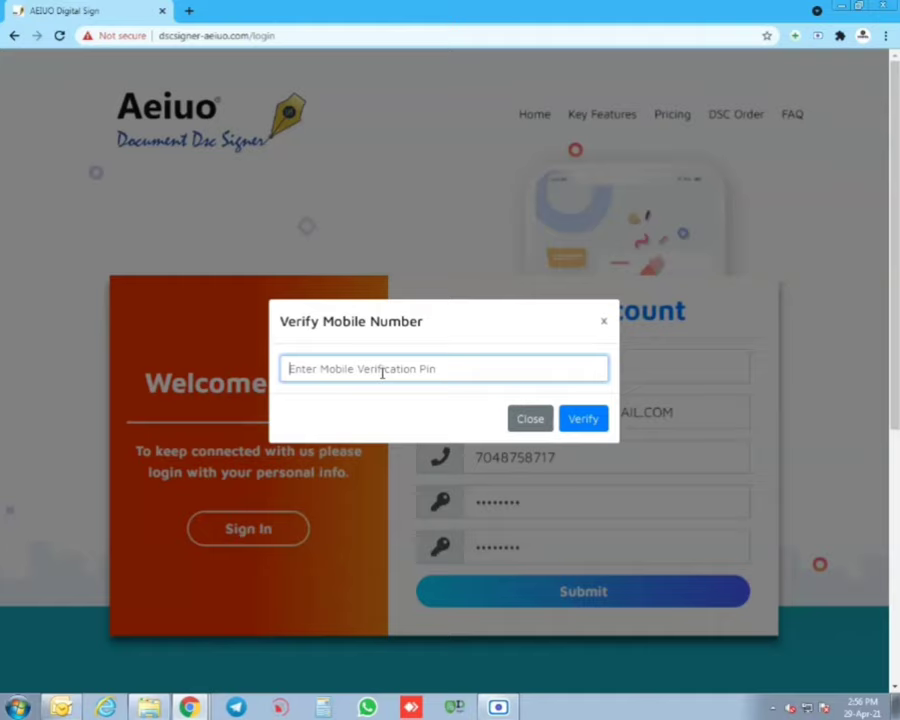
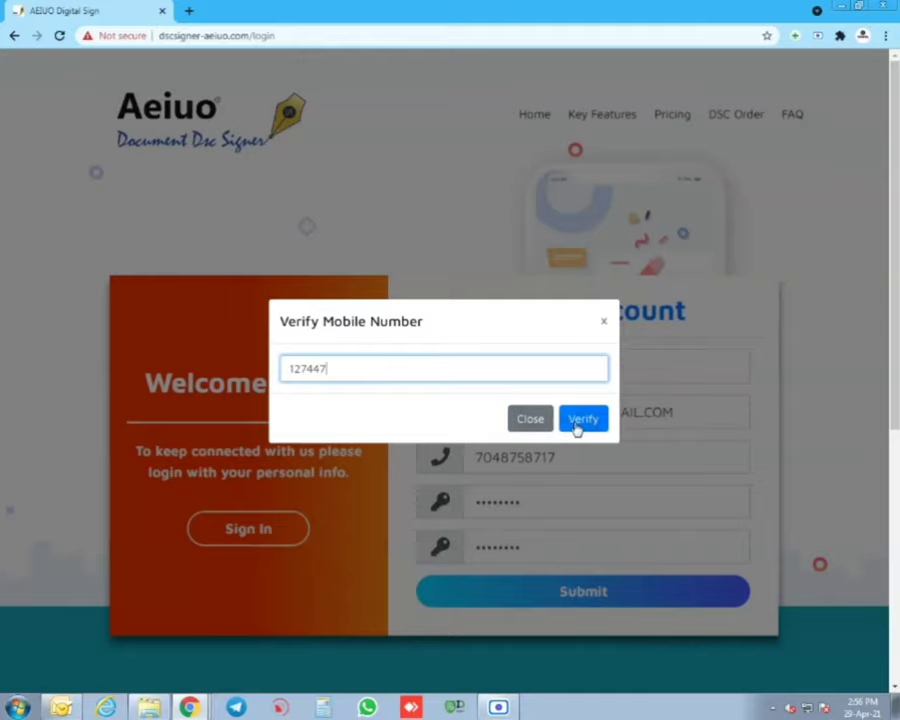
pyautogui.click(580, 420)
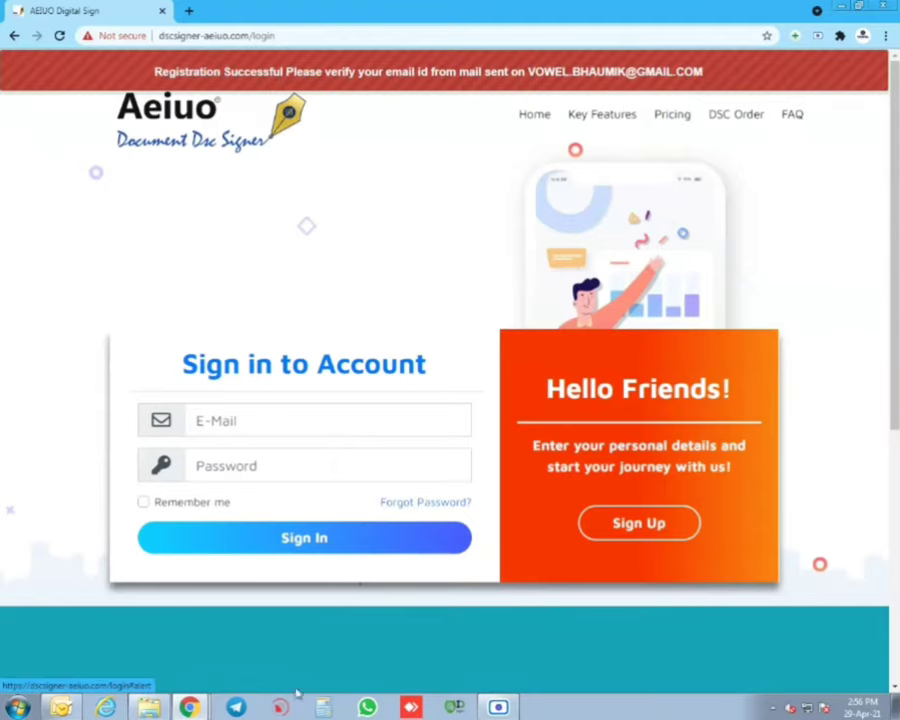
# In Gmail, find the AEIUO Digital Sign registration email and follow 'Click here to verify'
pyautogui.moveTo(189, 707)
pyautogui.click(163, 651)
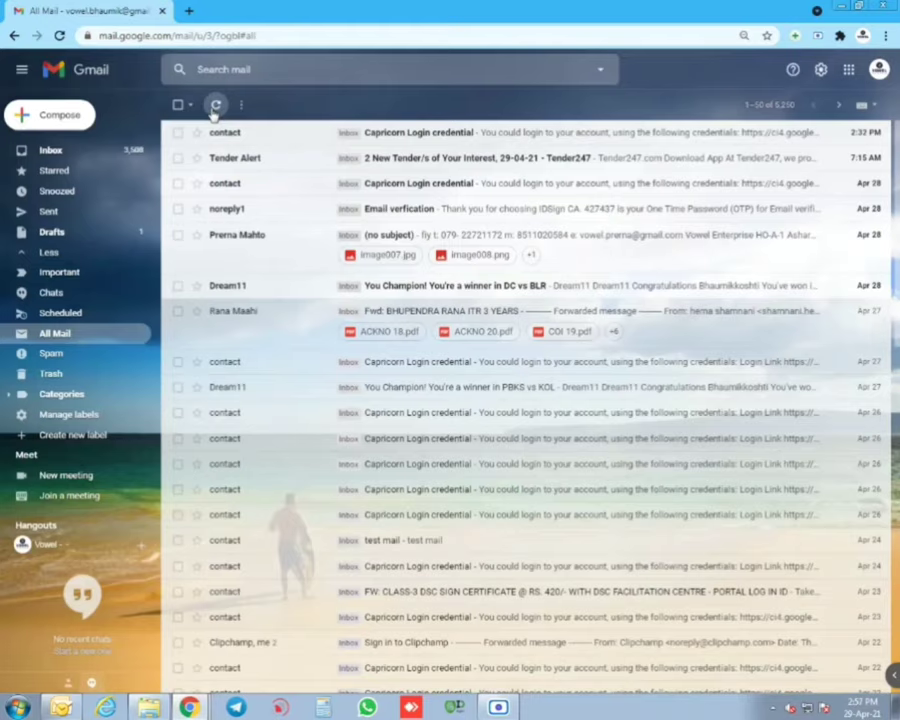
pyautogui.click(215, 103)
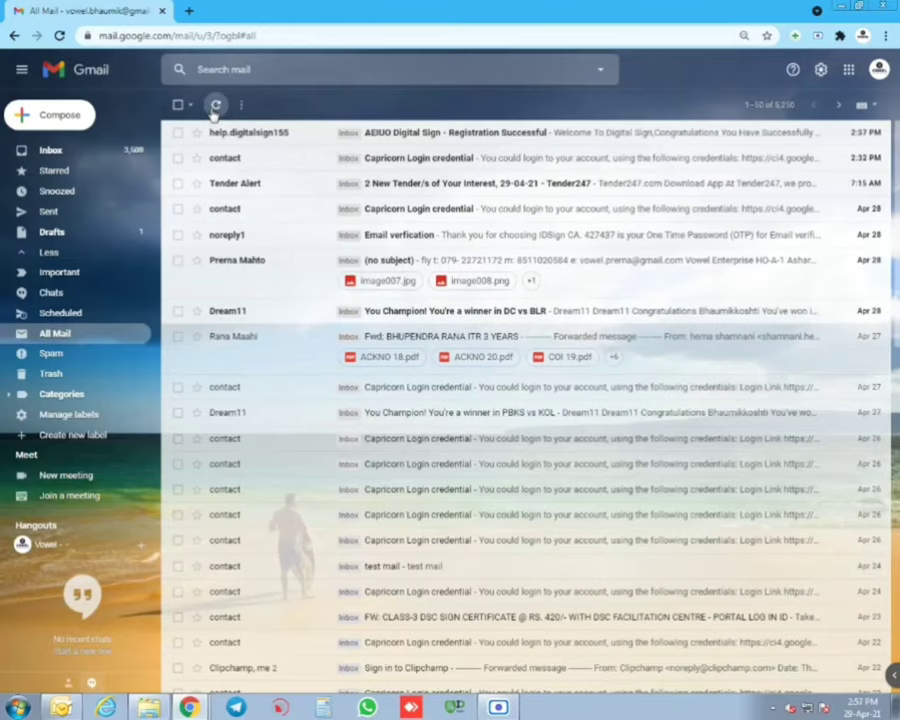
pyautogui.click(75, 352)
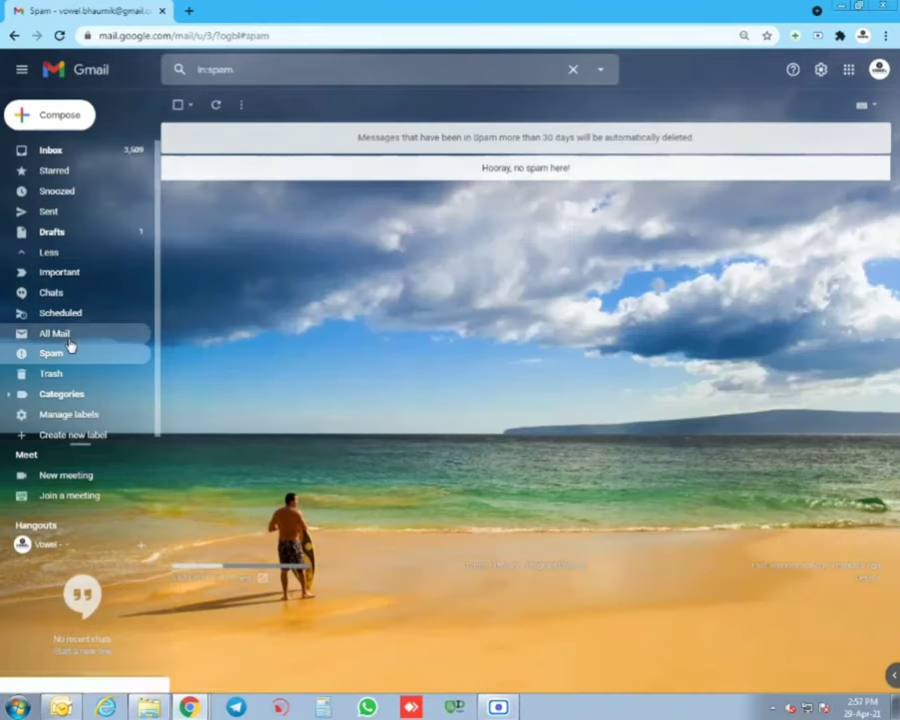
pyautogui.click(70, 338)
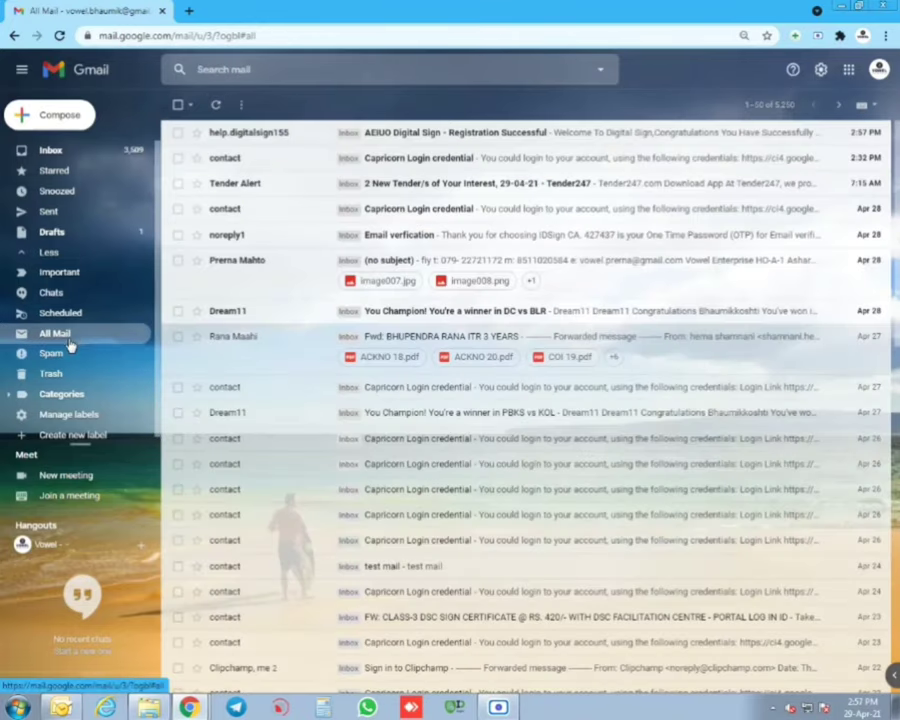
pyautogui.click(423, 137)
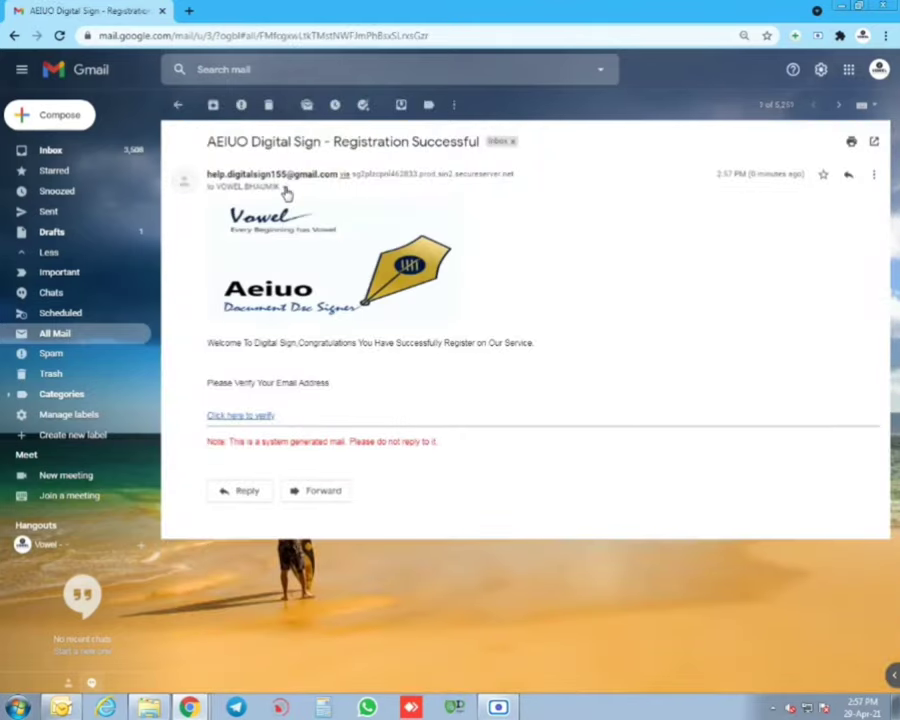
pyautogui.click(246, 420)
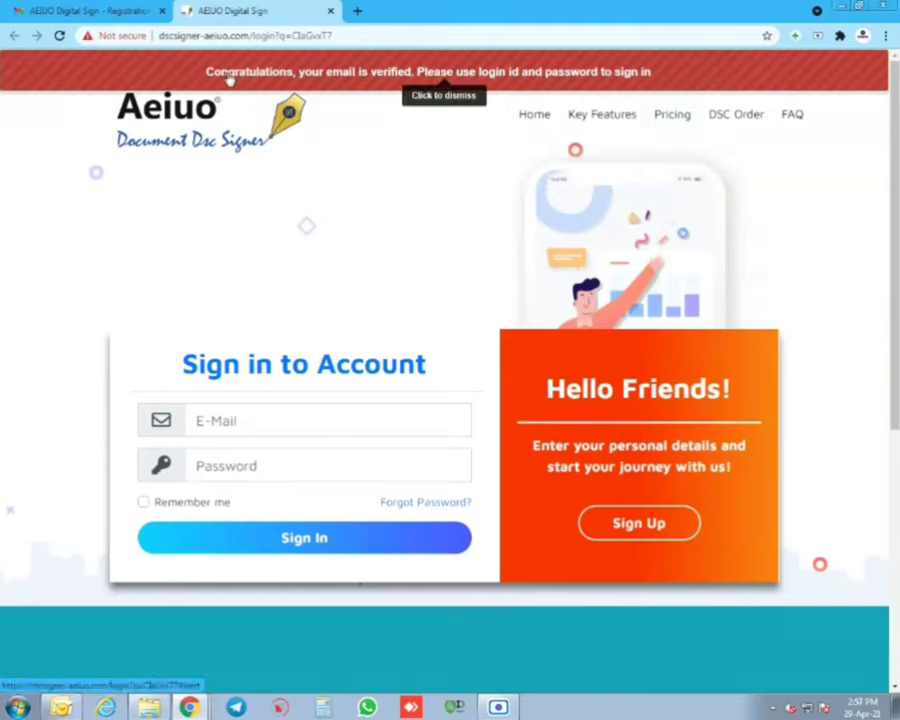
# Enter the registered e-mail address and account password in the Sign in to Account form
pyautogui.click(247, 423)
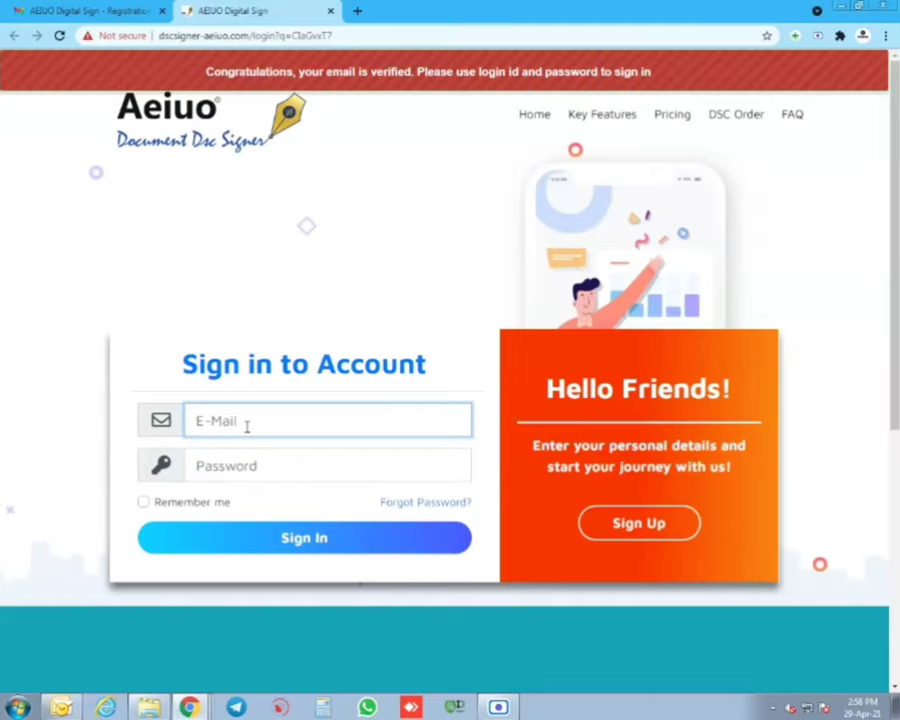
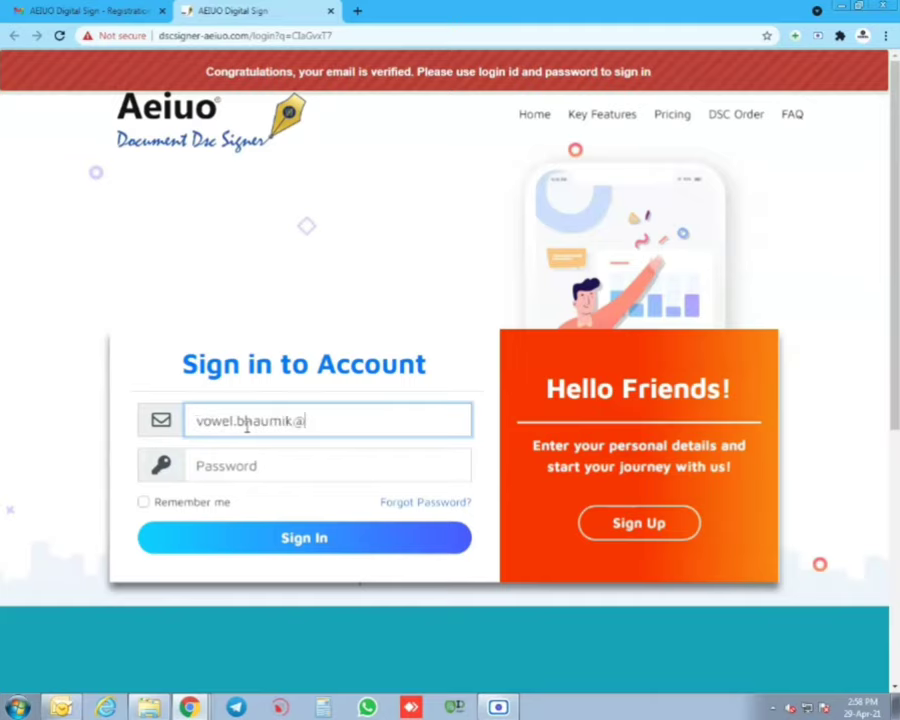
pyautogui.press('Tab')
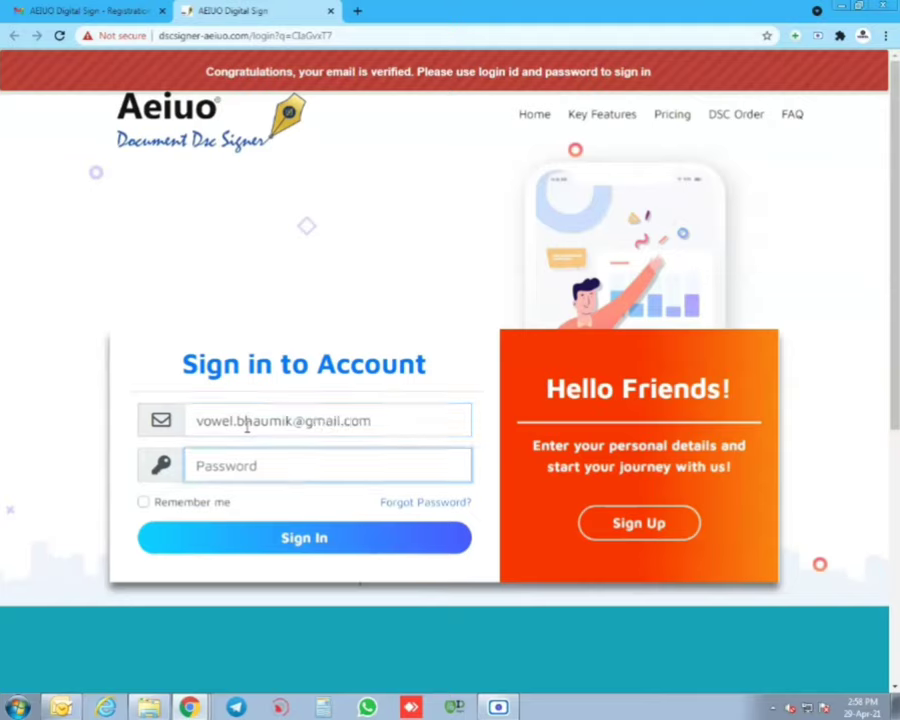
# Sign in, select the licence key text on the dashboard, and bring up the Start menu
pyautogui.click(168, 503)
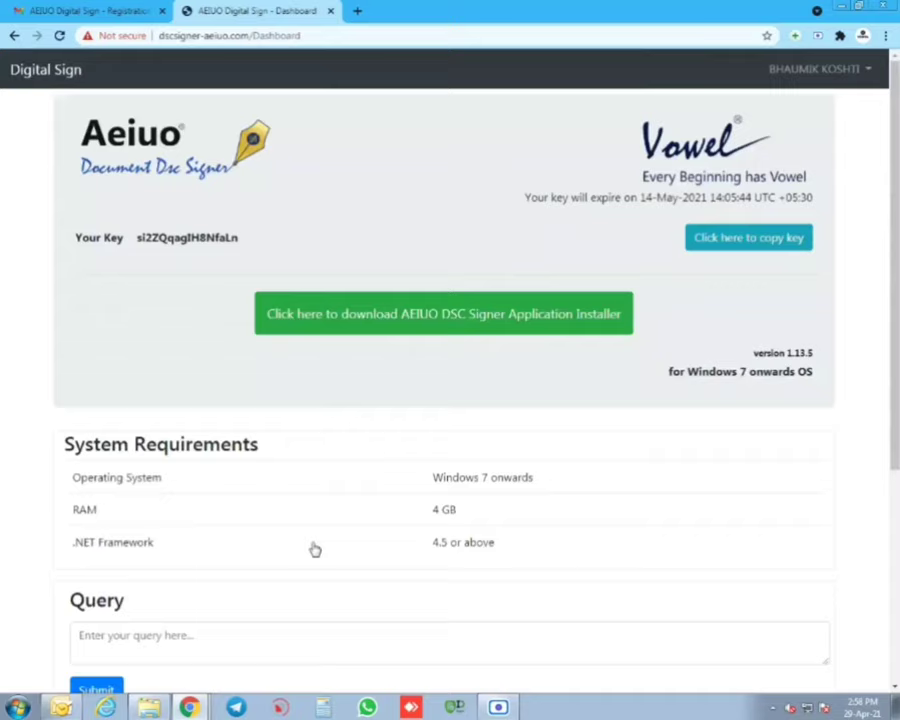
pyautogui.doubleClick(160, 238)
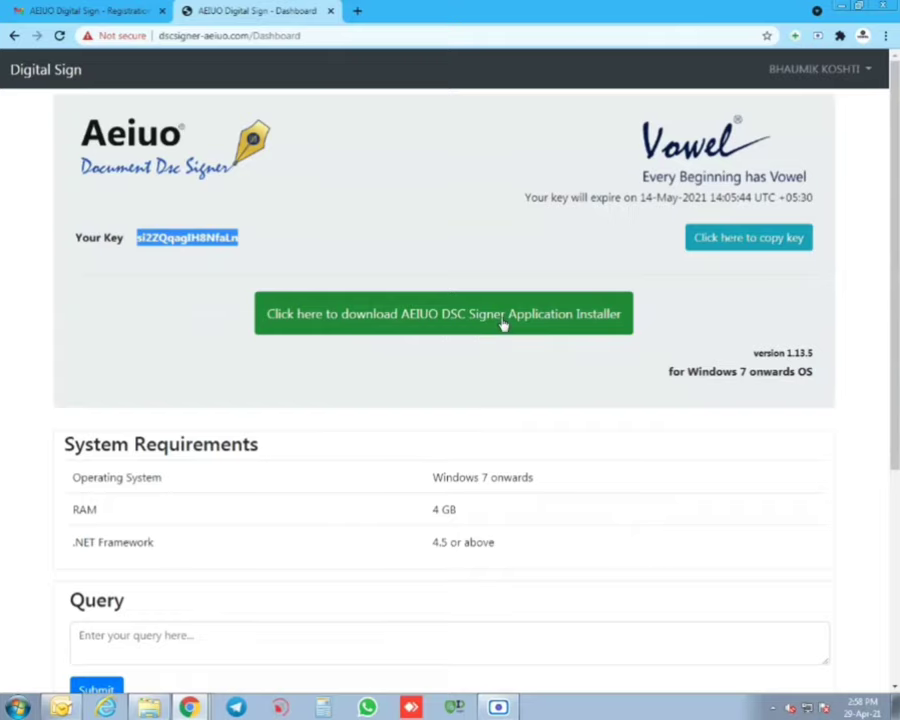
pyautogui.moveTo(148, 708)
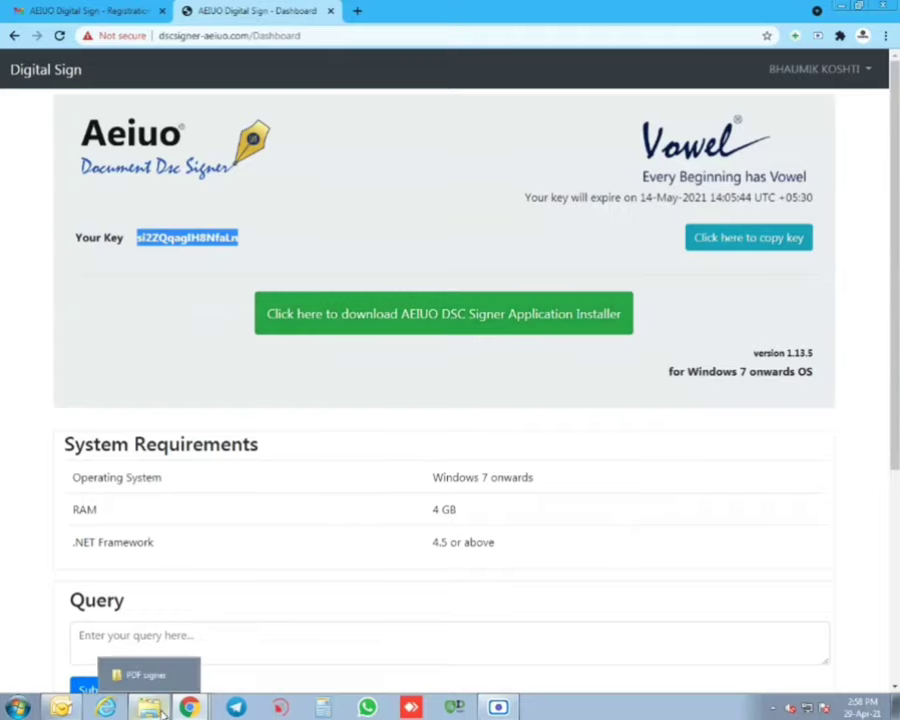
pyautogui.click(18, 708)
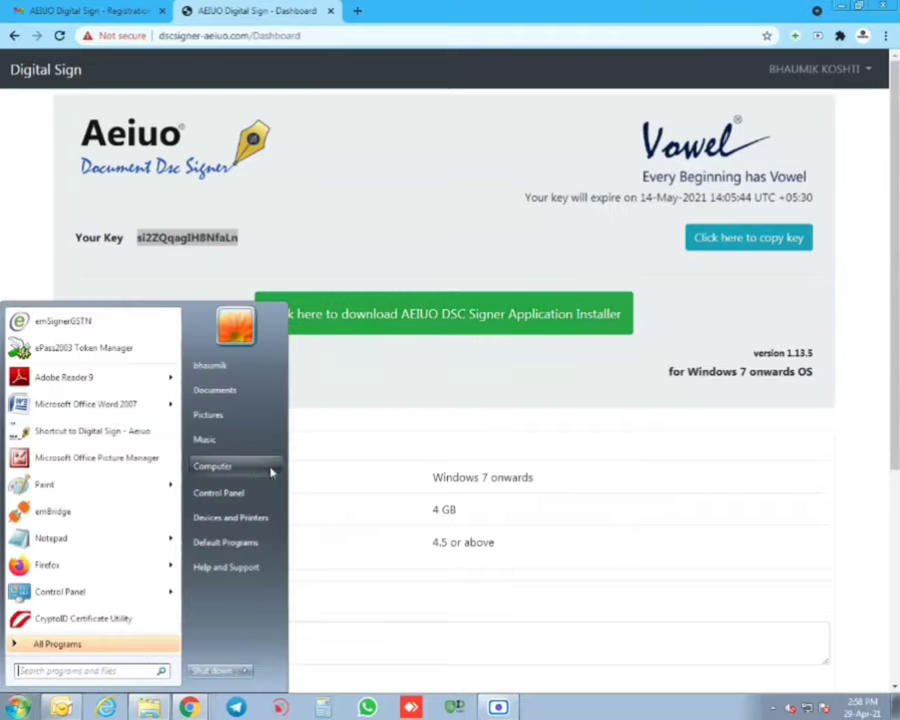
# Locate the Digital Sign - Aeiuo installer in Downloads and show its context menu
pyautogui.click(243, 472)
pyautogui.click(56, 106)
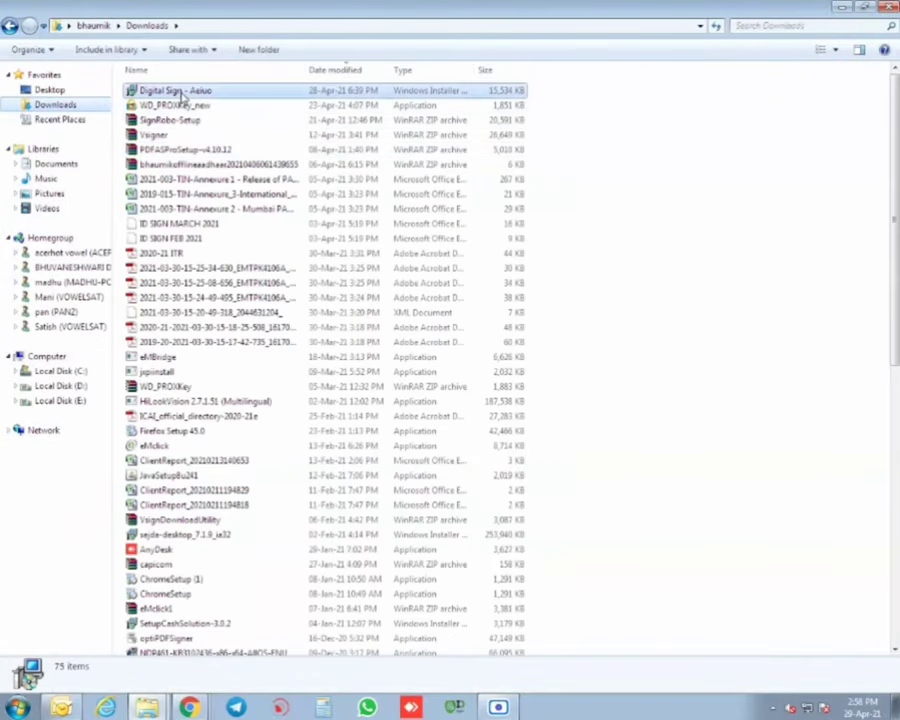
pyautogui.click(236, 91)
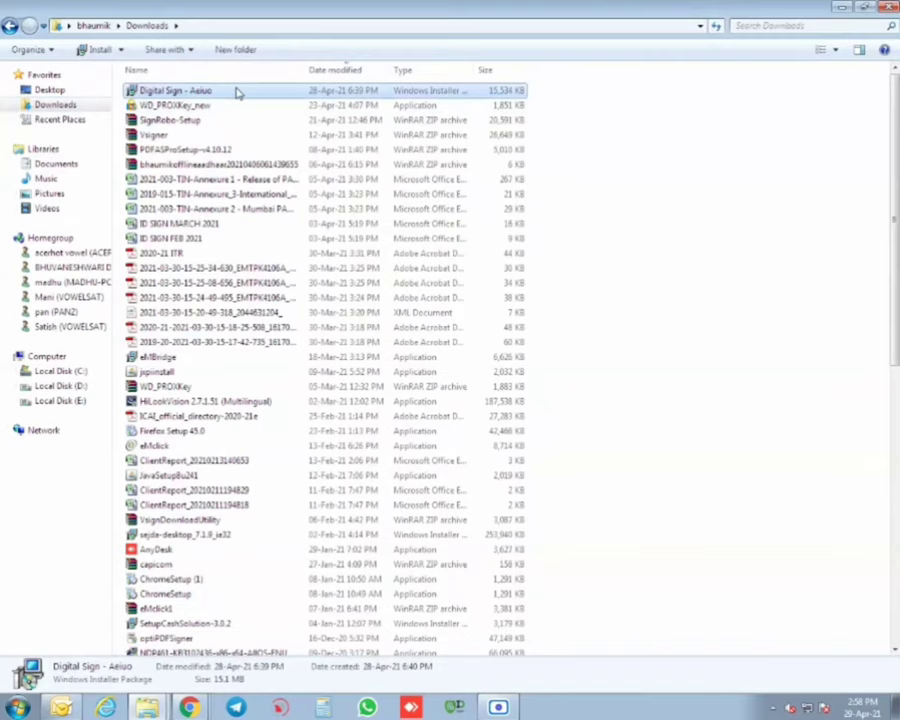
pyautogui.rightClick(236, 91)
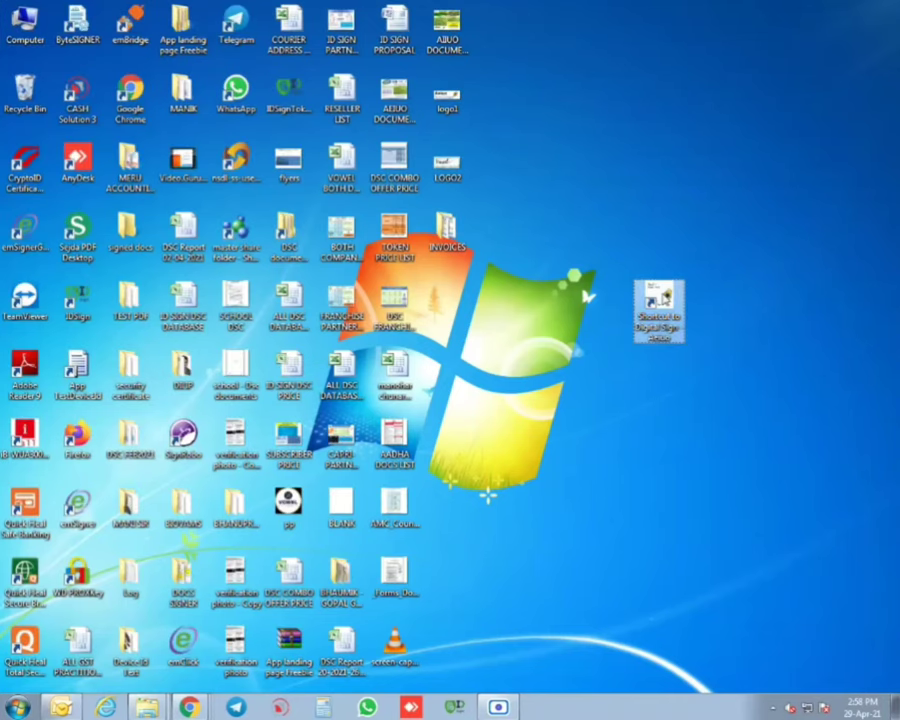
# Refresh the desktop and launch the DSC signer from its 'Shortcut to Digital Sign' icon
pyautogui.rightClick(662, 322)
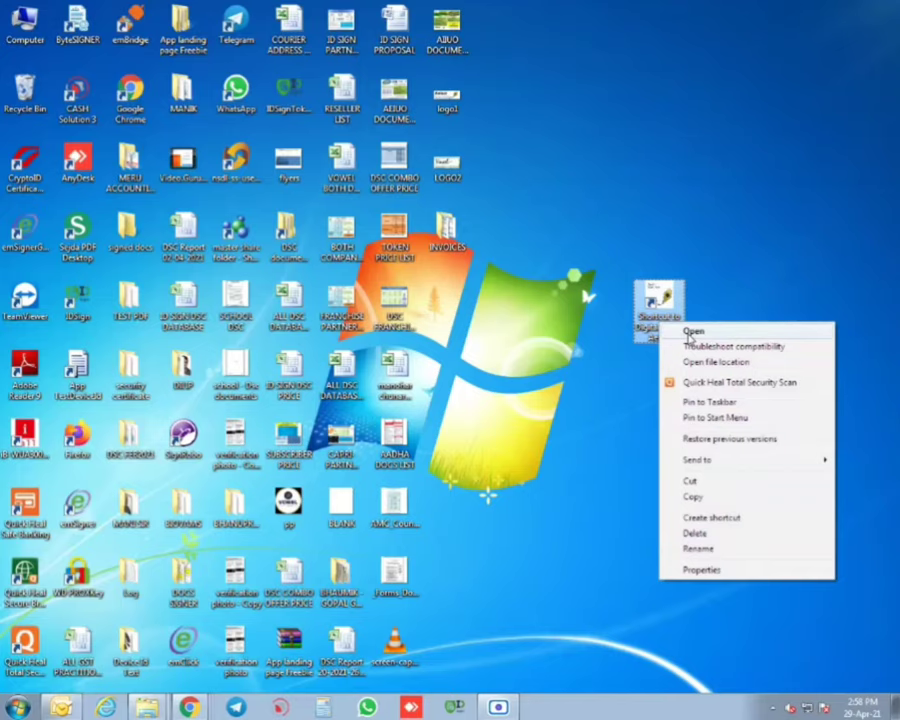
pyautogui.rightClick(574, 86)
pyautogui.click(620, 127)
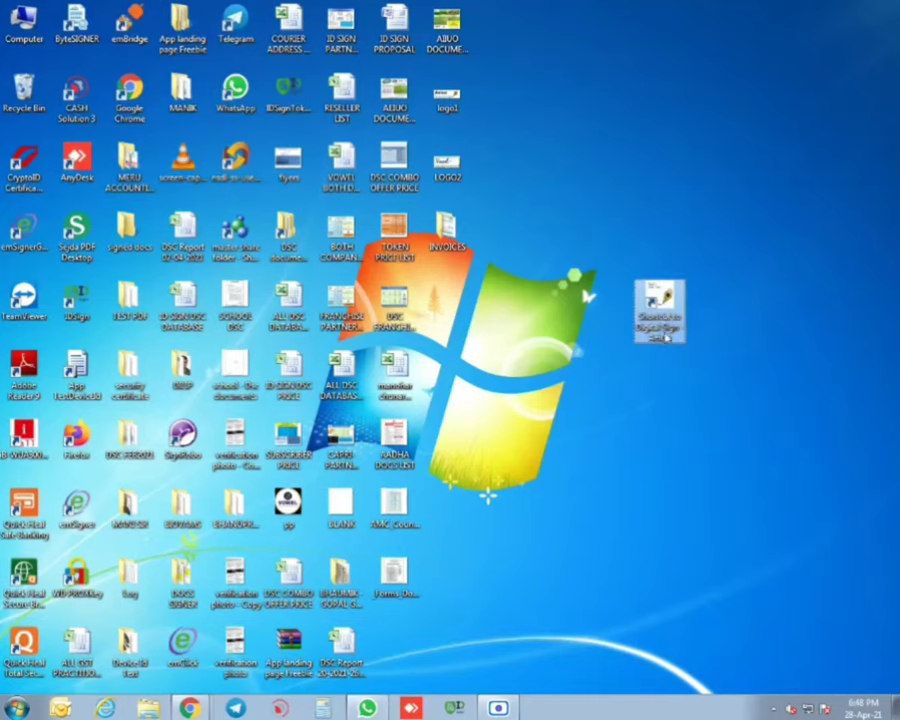
pyautogui.rightClick(665, 316)
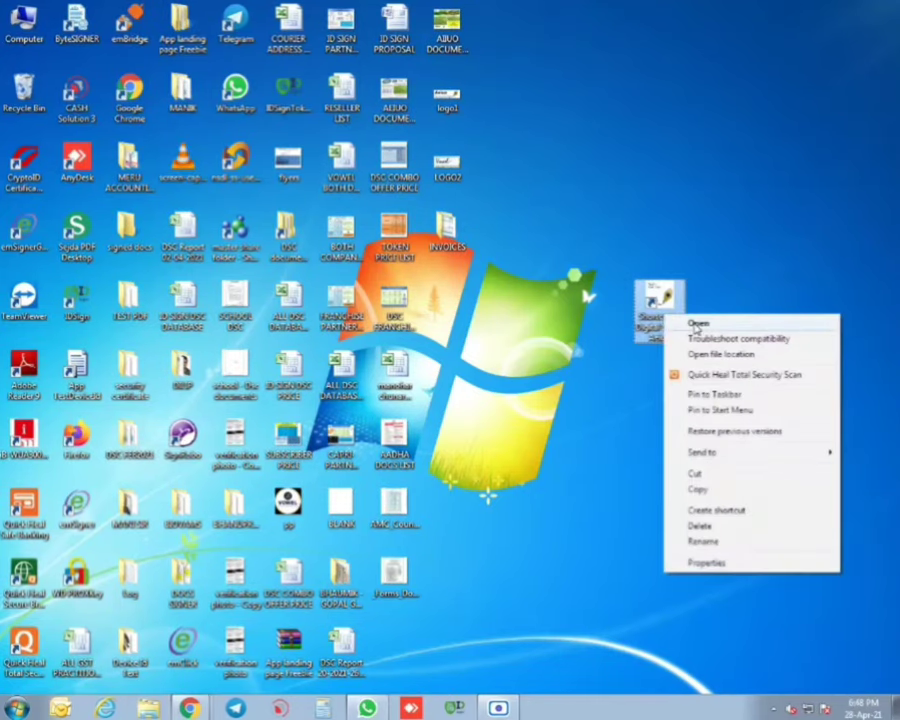
pyautogui.click(697, 324)
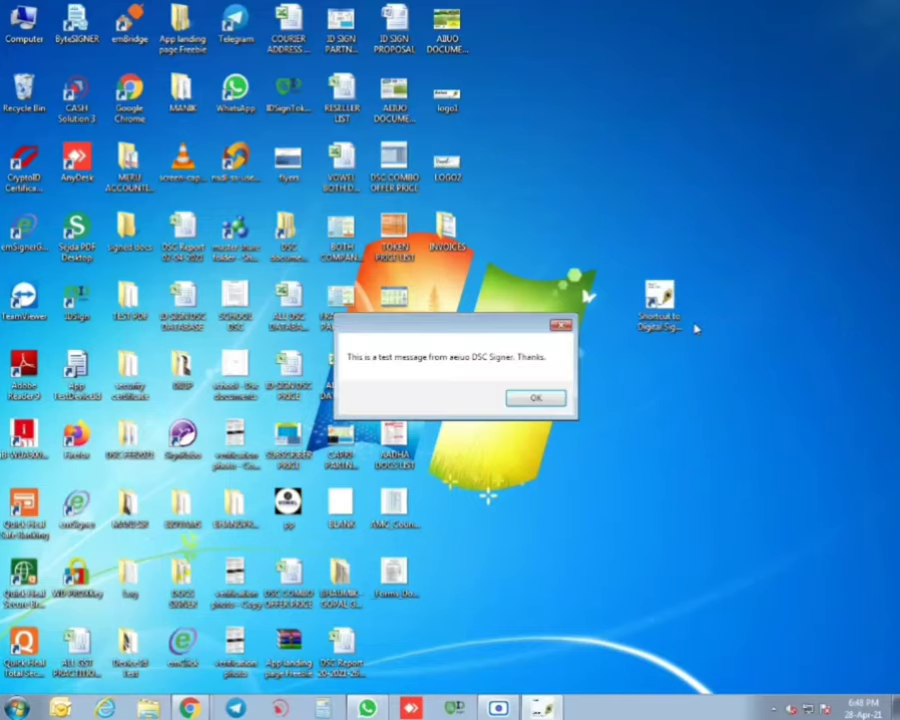
# Dismiss the test message and confirm Verify User with the saved e-mail and licence key
pyautogui.click(530, 400)
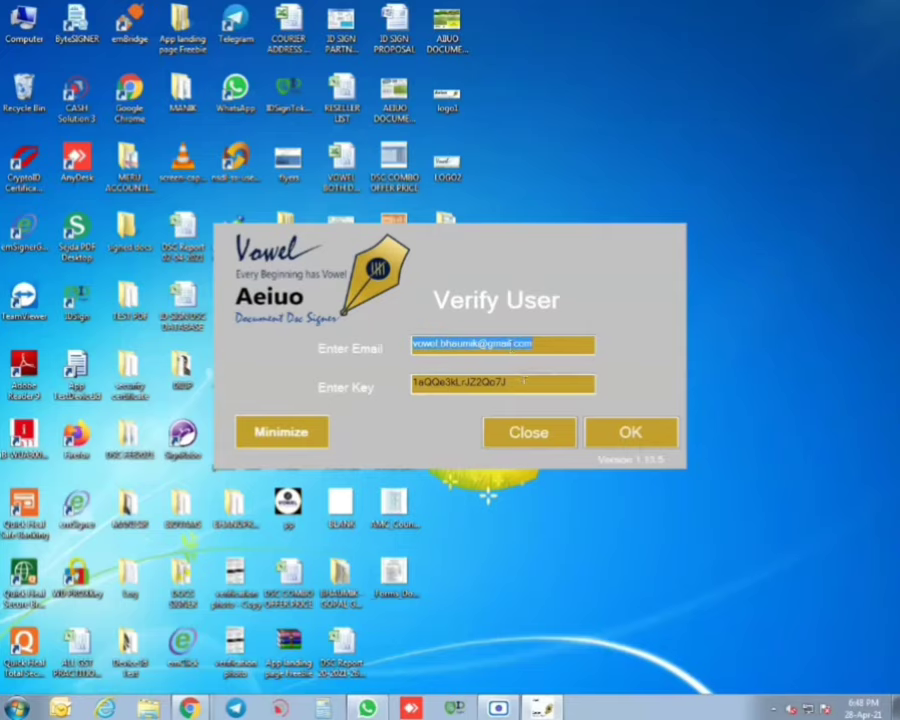
pyautogui.click(525, 381)
pyautogui.click(630, 436)
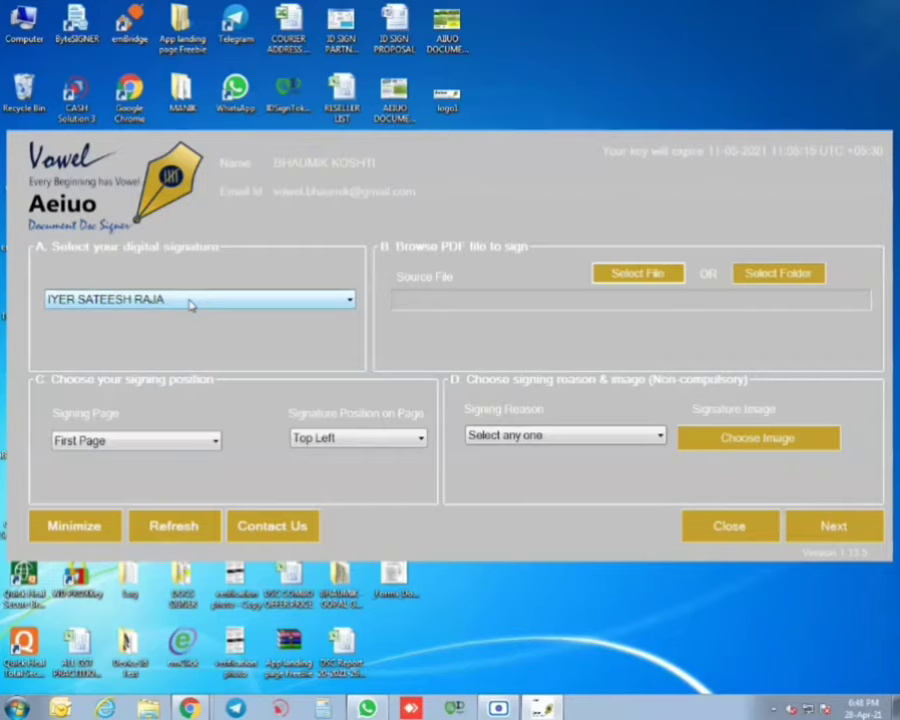
# Choose the account holder's own signature certificate and browse for a PDF to sign
pyautogui.click(190, 302)
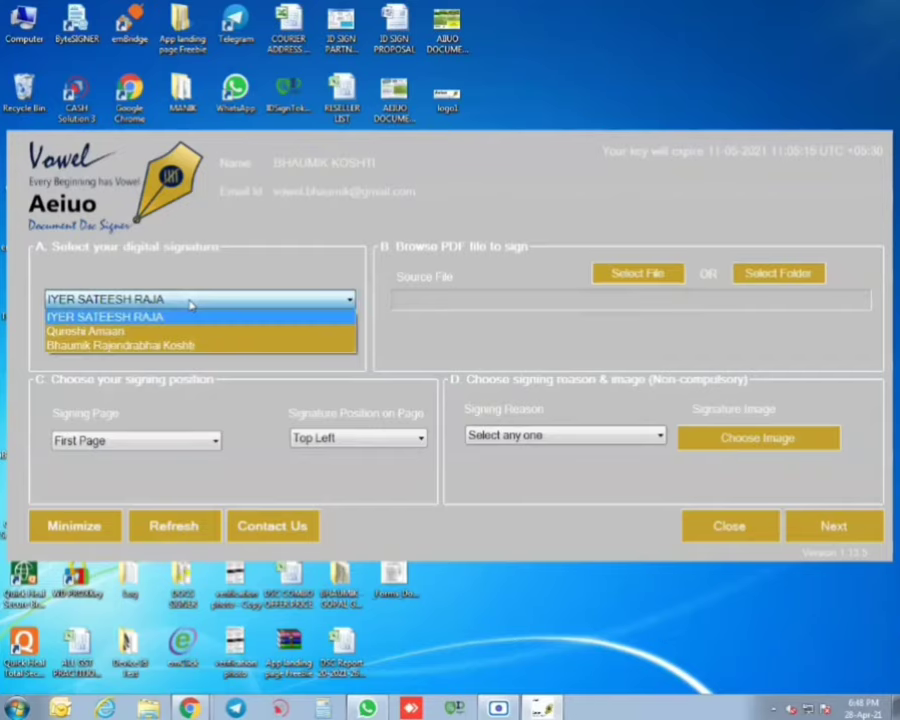
pyautogui.click(145, 348)
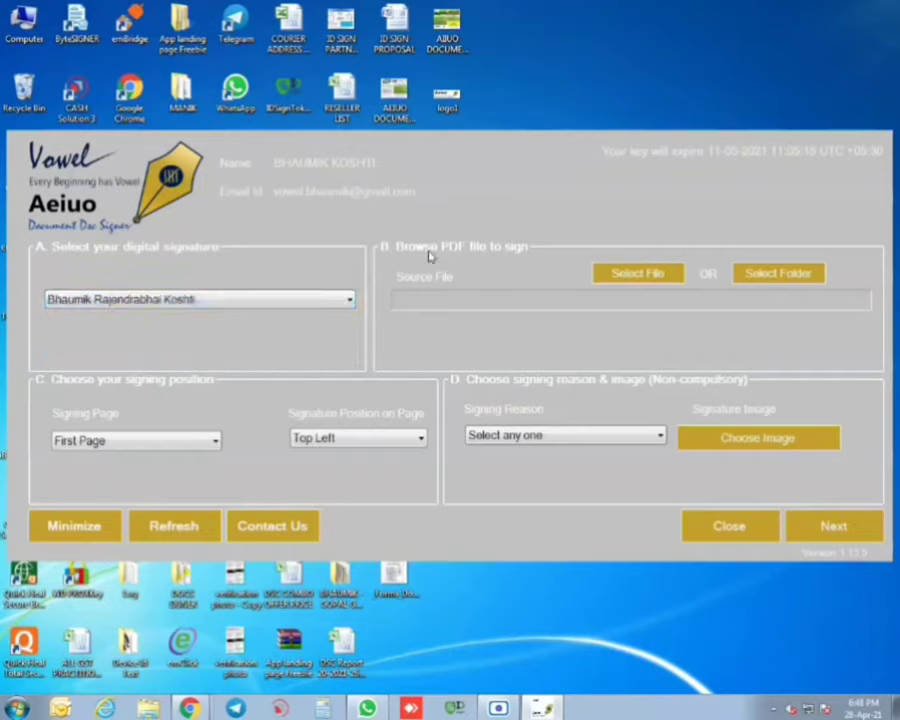
pyautogui.click(651, 283)
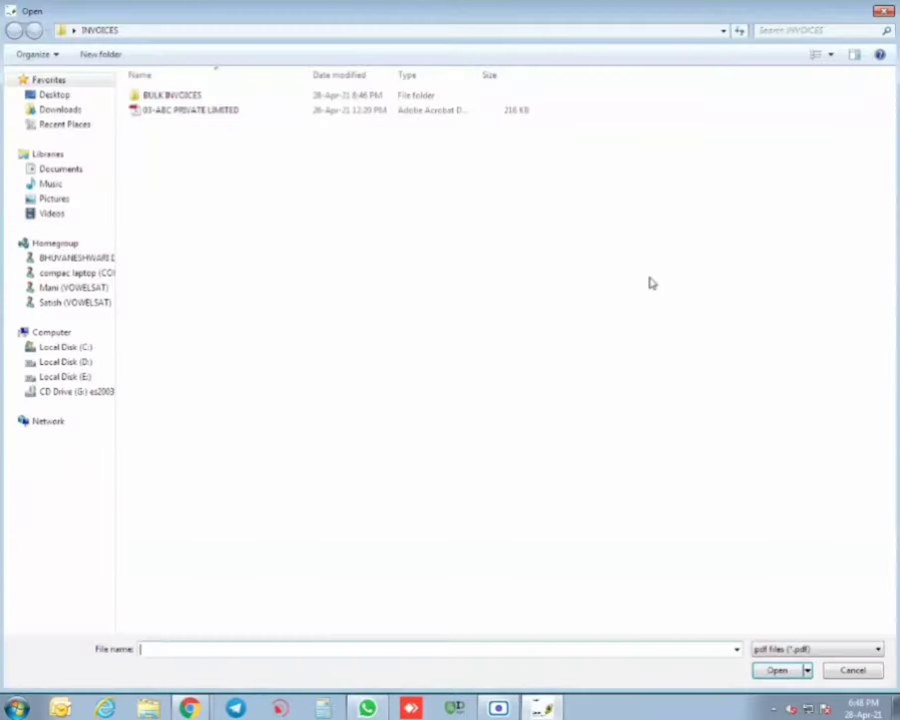
# Load 03-ABC PRIVATE LIMITED.pdf and set the Signing Page to All Pages
pyautogui.click(161, 111)
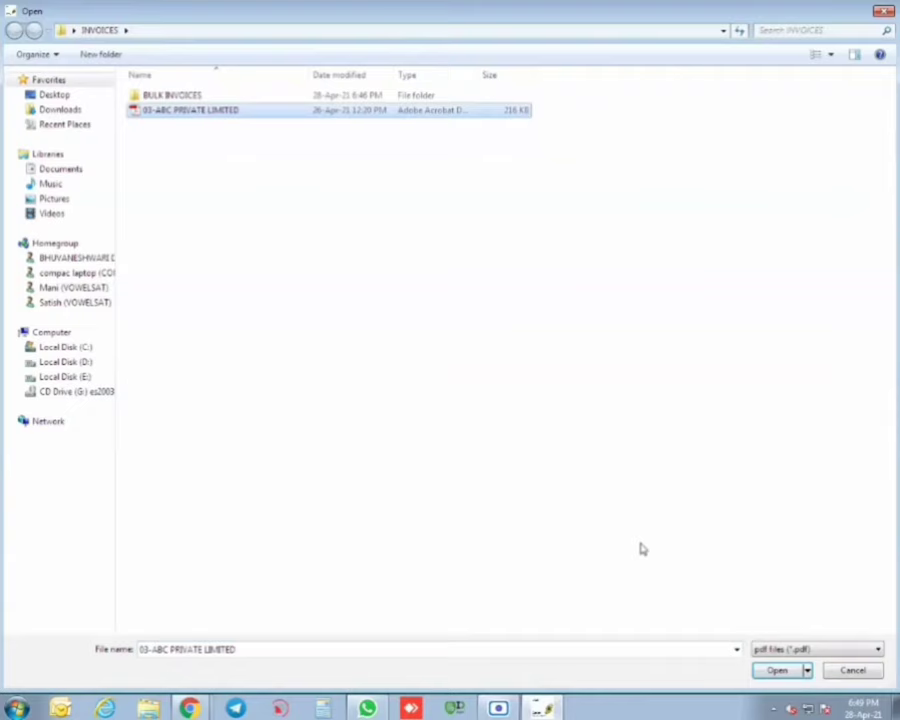
pyautogui.click(772, 670)
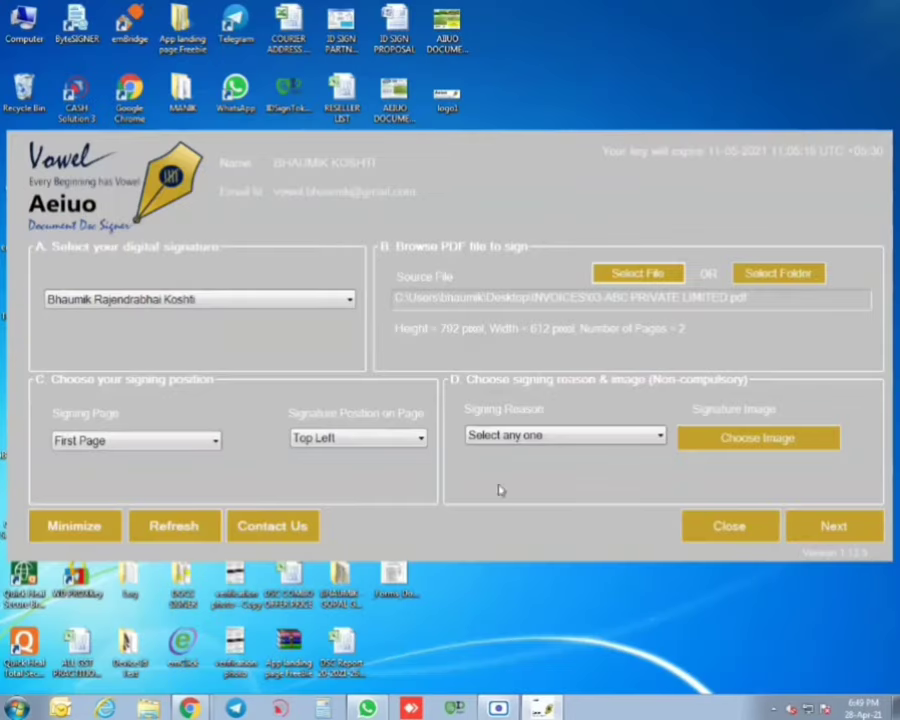
pyautogui.click(109, 447)
pyautogui.click(93, 487)
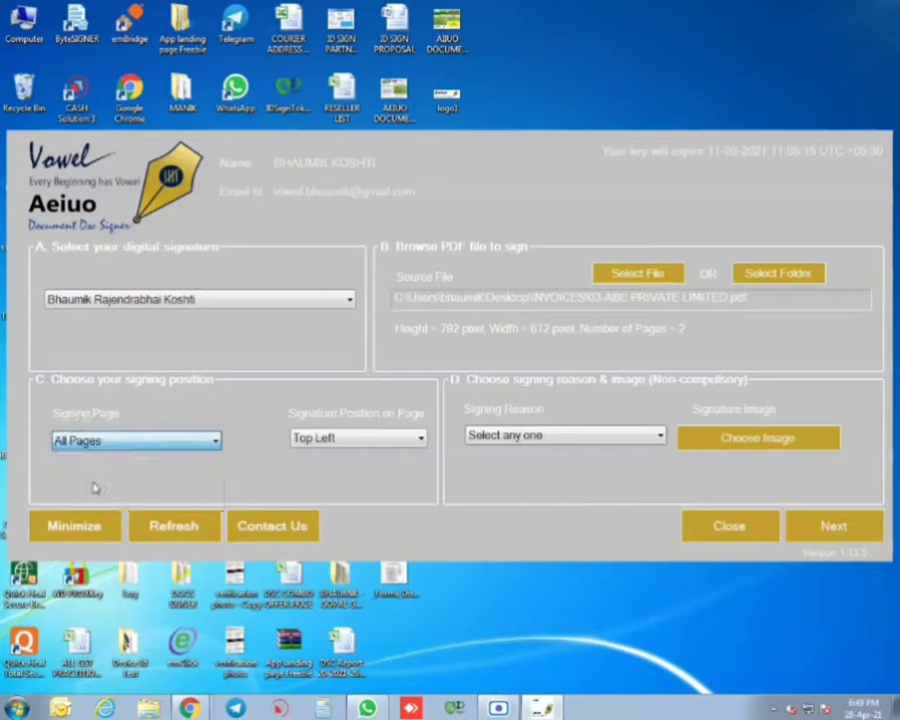
pyautogui.click(108, 444)
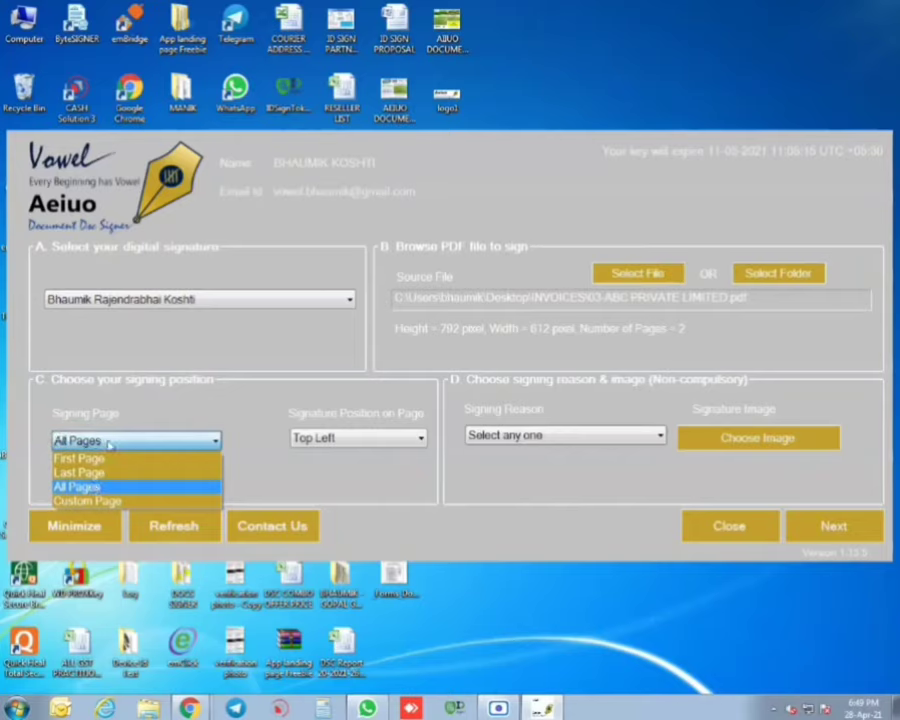
pyautogui.click(92, 501)
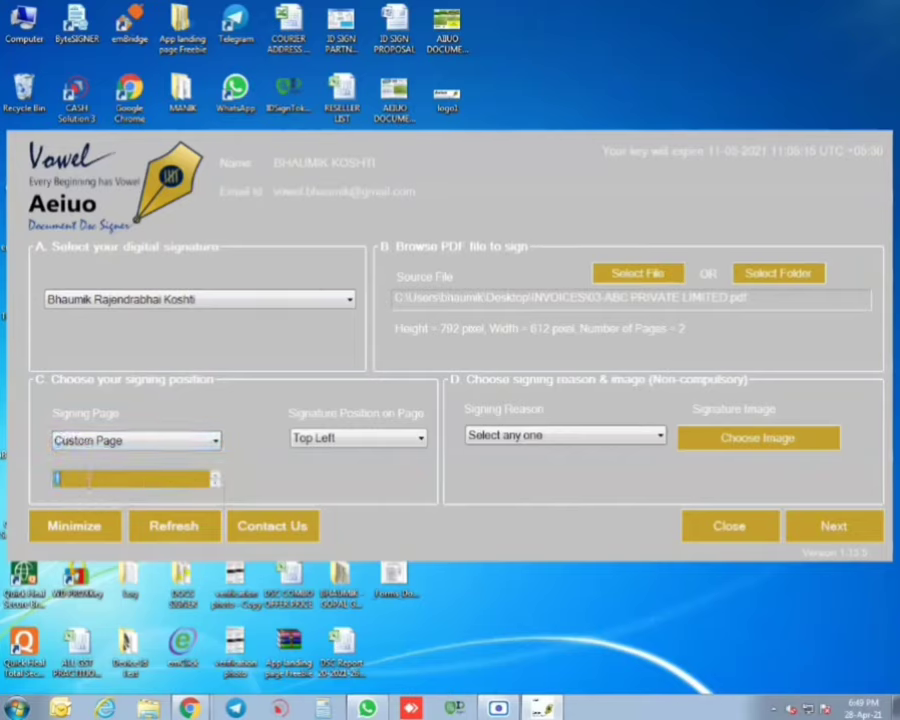
pyautogui.click(90, 480)
pyautogui.click(137, 442)
pyautogui.click(122, 486)
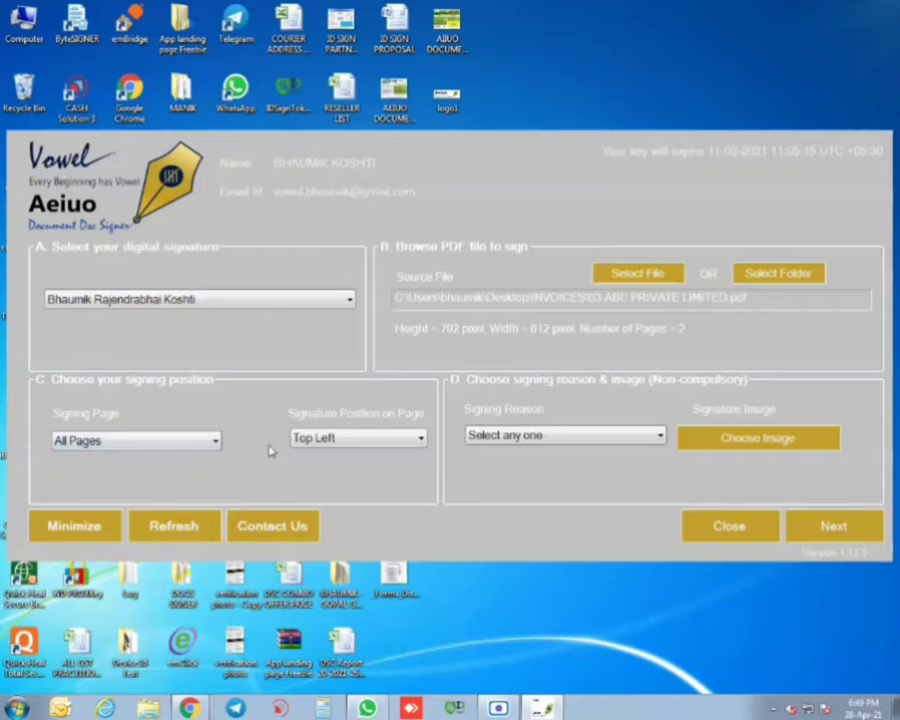
# Place the signature at Bottom Right with reason 'I validate this document' and proceed
pyautogui.click(387, 444)
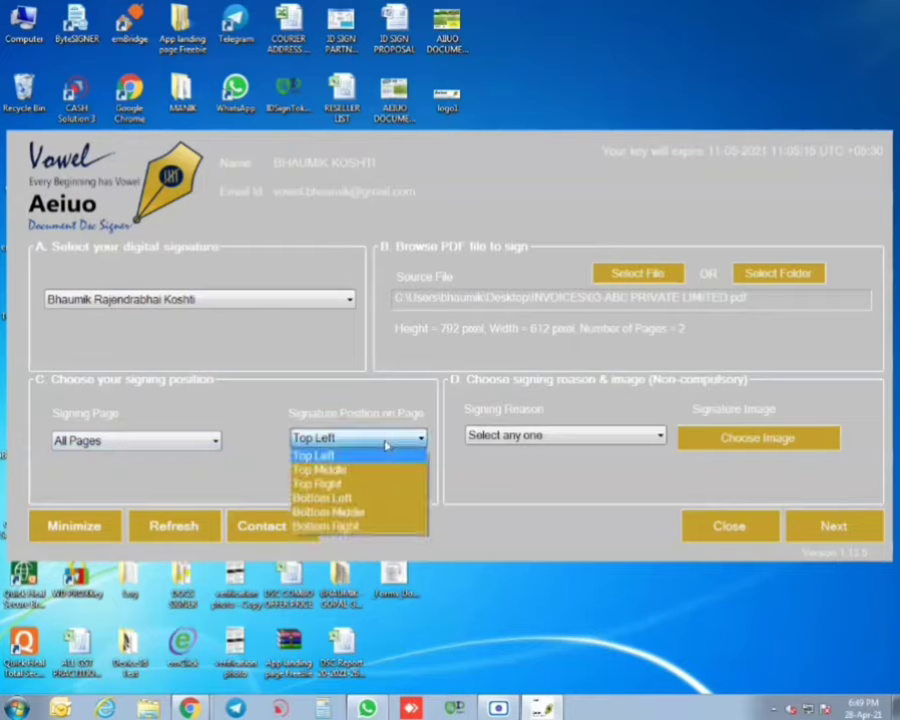
pyautogui.click(336, 527)
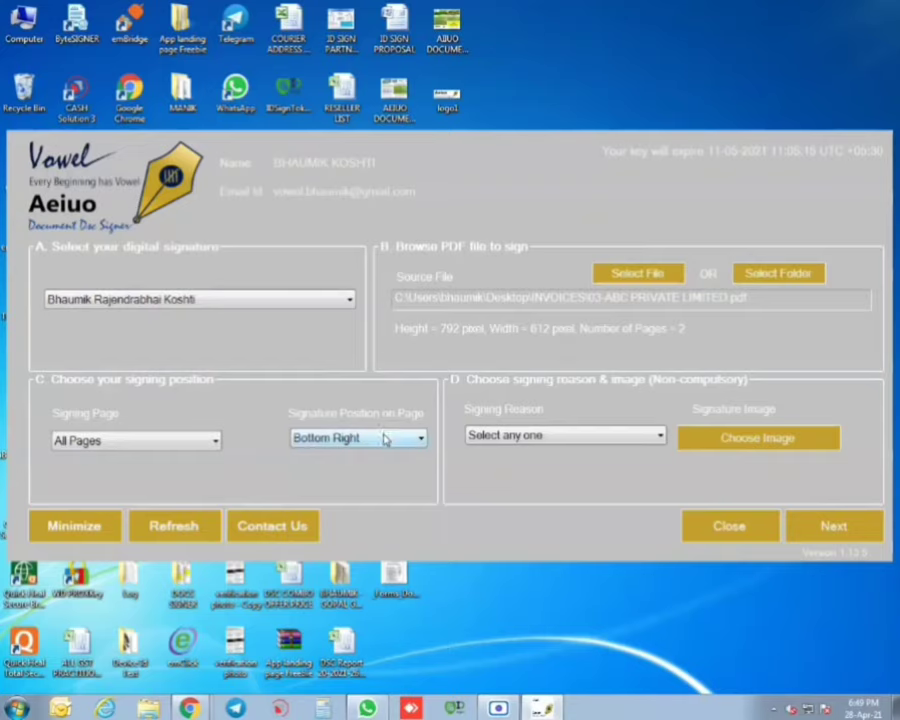
pyautogui.click(520, 437)
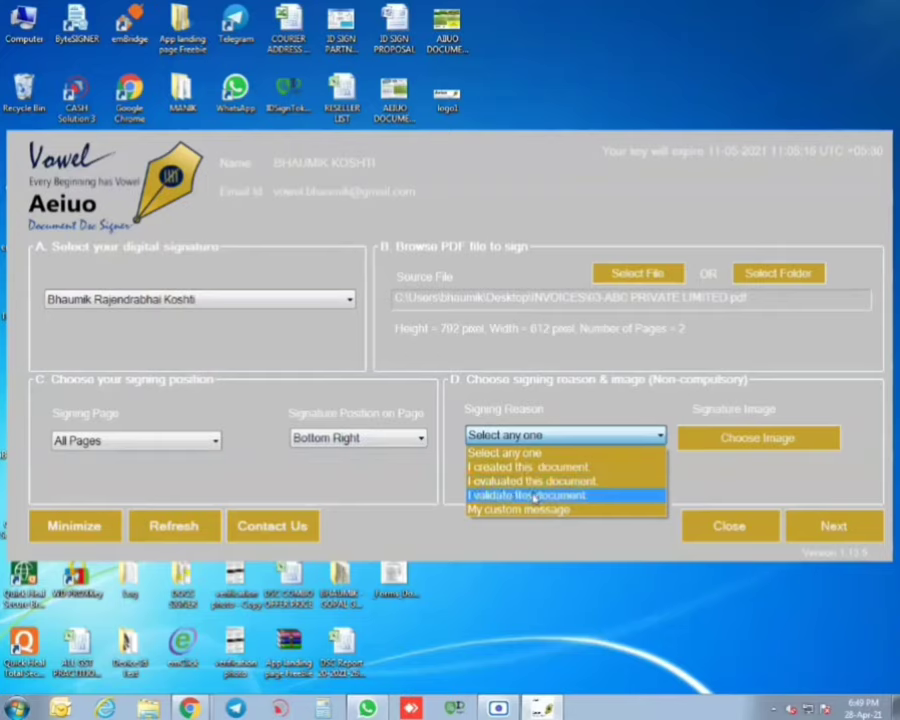
pyautogui.click(533, 496)
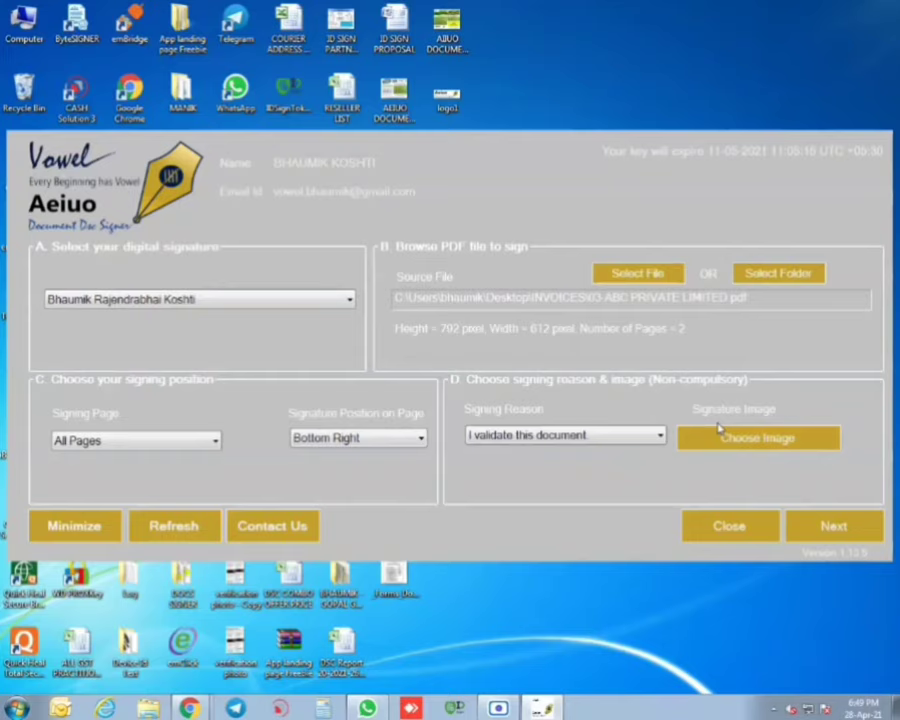
pyautogui.click(825, 528)
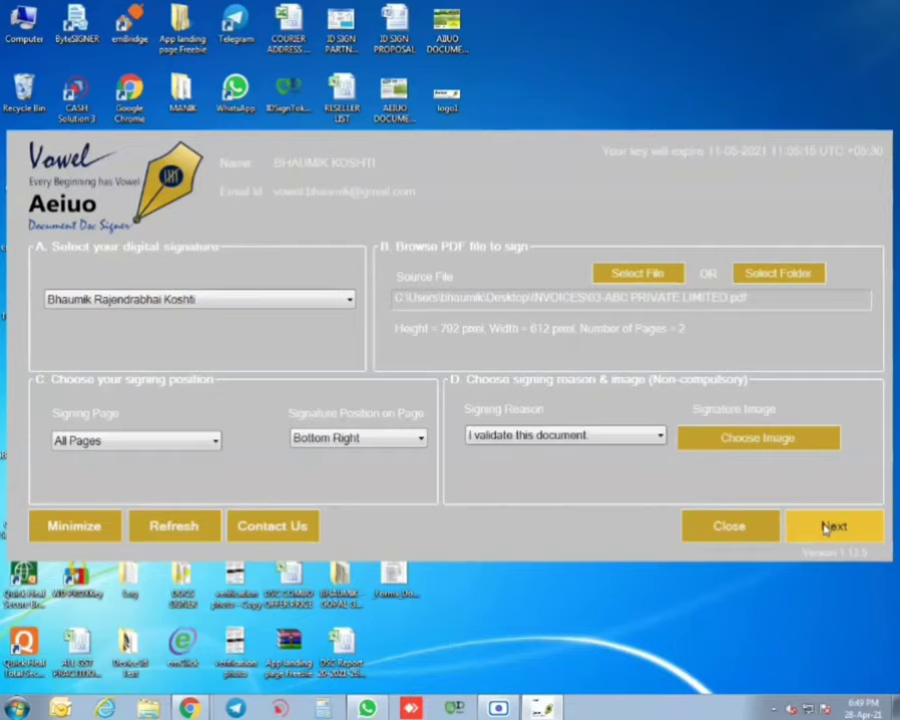
# Enter the token PIN to sign the invoice into INVOICES, then choose to sign more
pyautogui.click(820, 526)
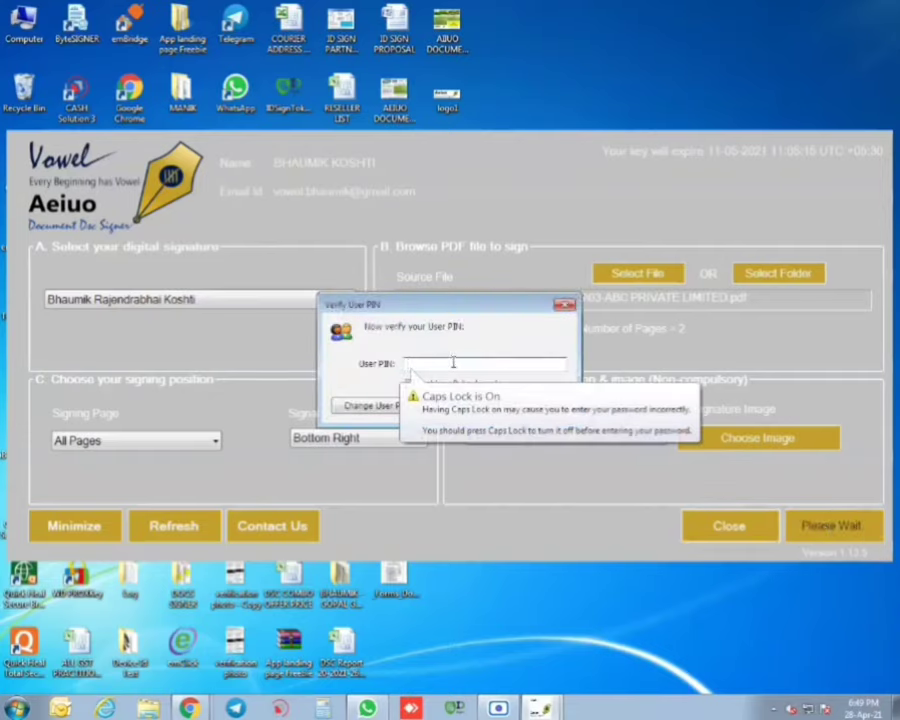
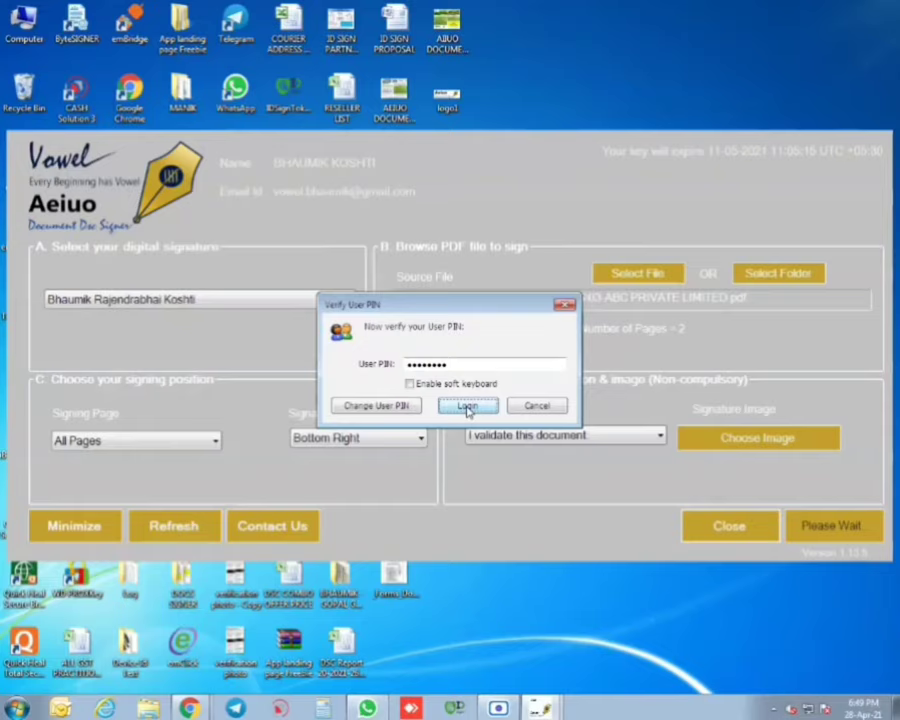
pyautogui.click(467, 408)
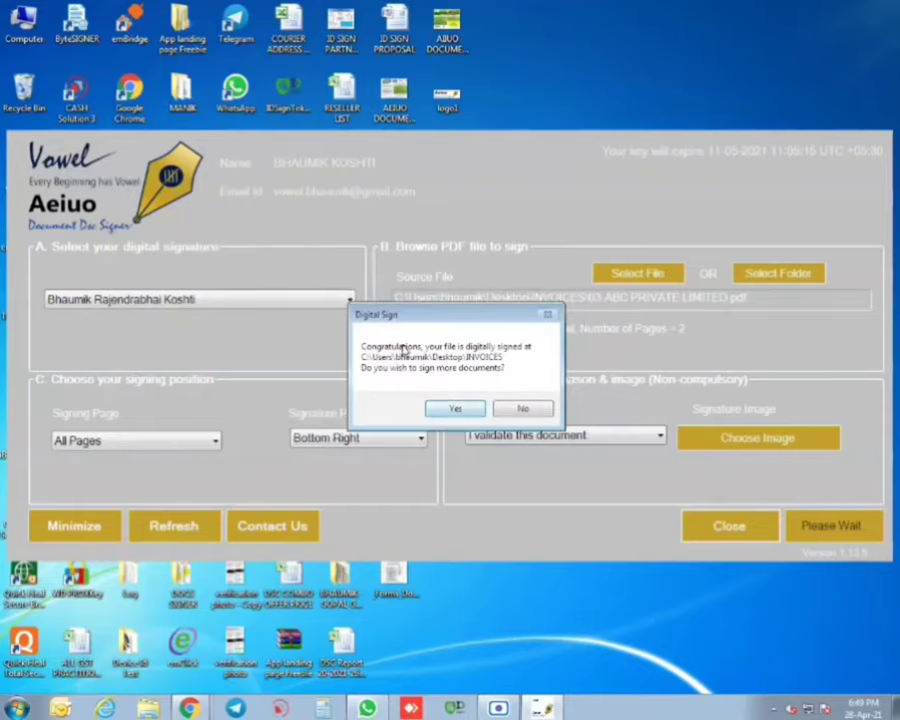
pyautogui.click(452, 408)
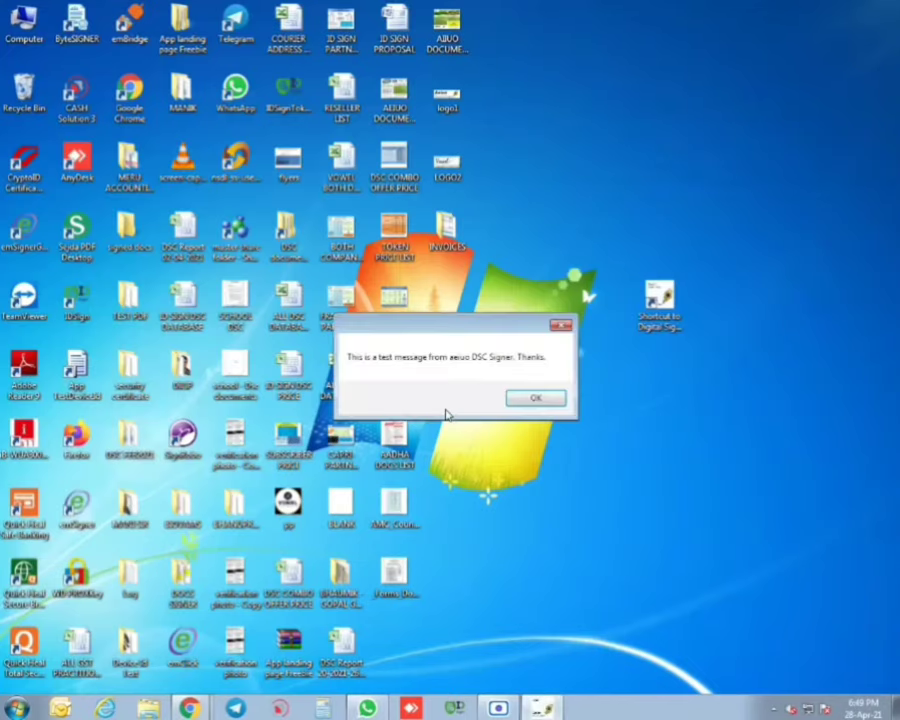
# Clear the signer's test and verification prompts, minimize it, and select the _Signed PDF in INVOICES
pyautogui.click(540, 398)
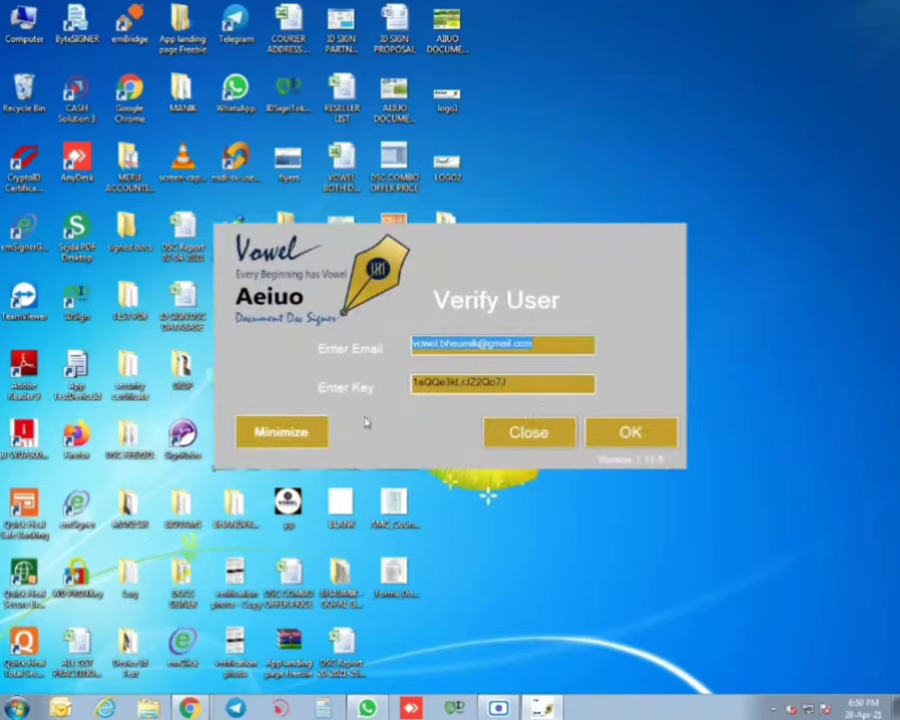
pyautogui.click(630, 433)
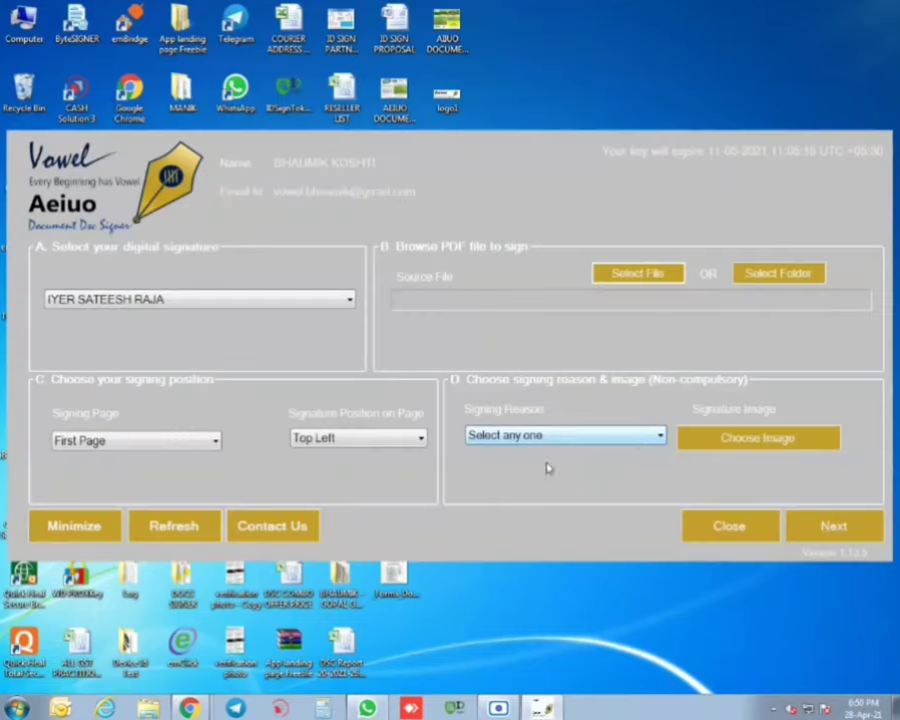
pyautogui.click(92, 532)
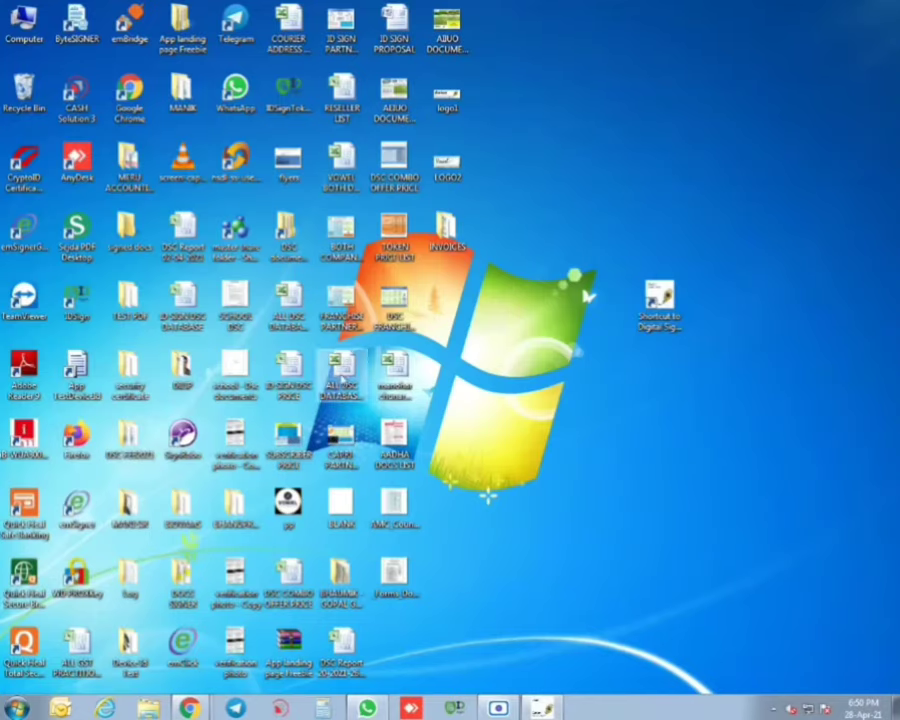
pyautogui.doubleClick(451, 232)
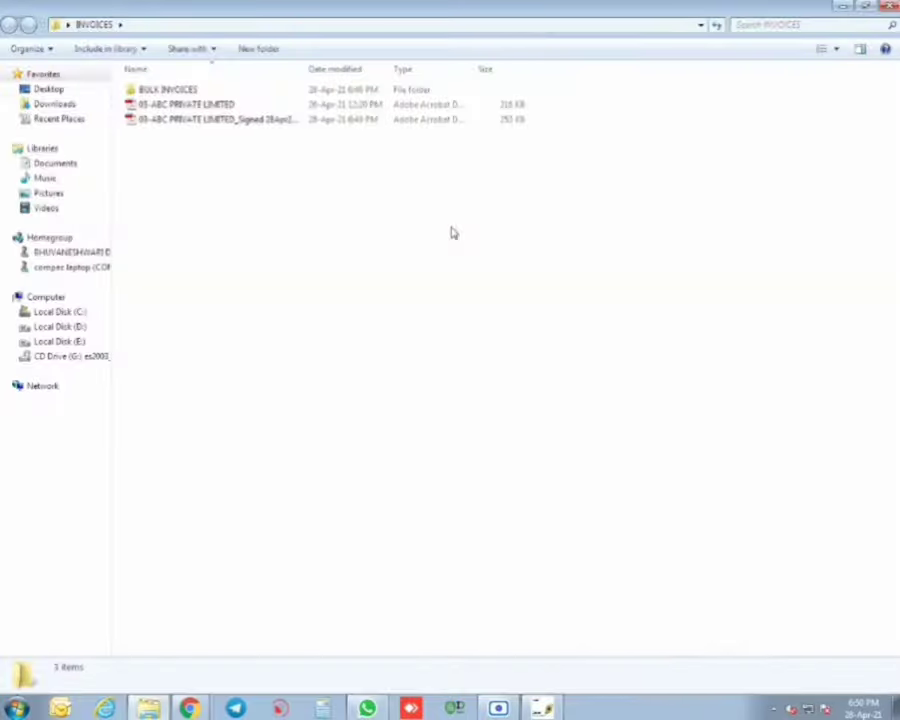
pyautogui.click(246, 119)
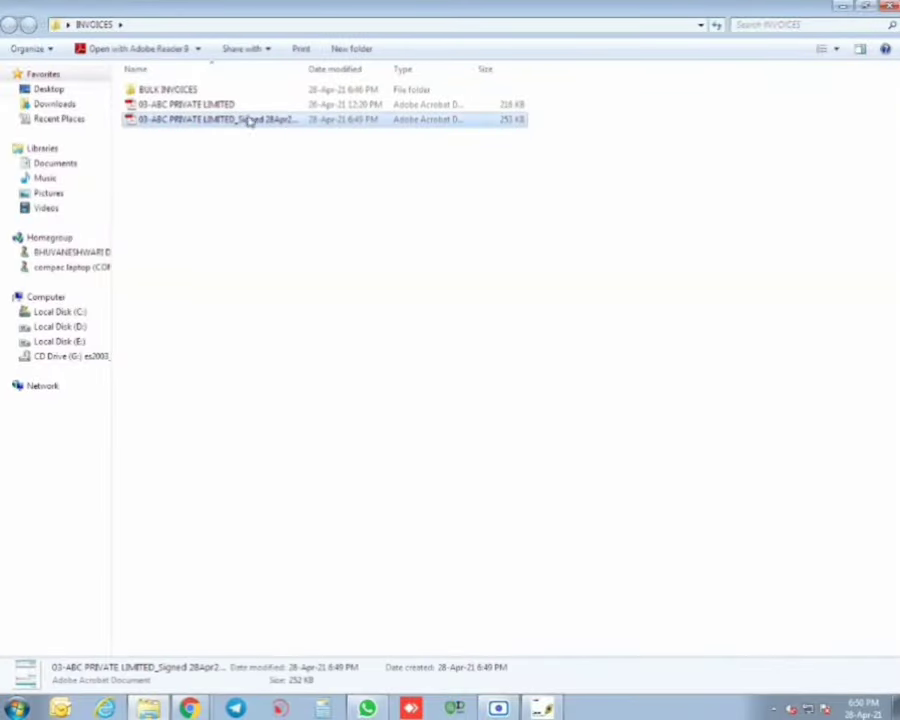
# Open the signed invoice in Adobe Reader and scroll down to its signature block
pyautogui.doubleClick(352, 121)
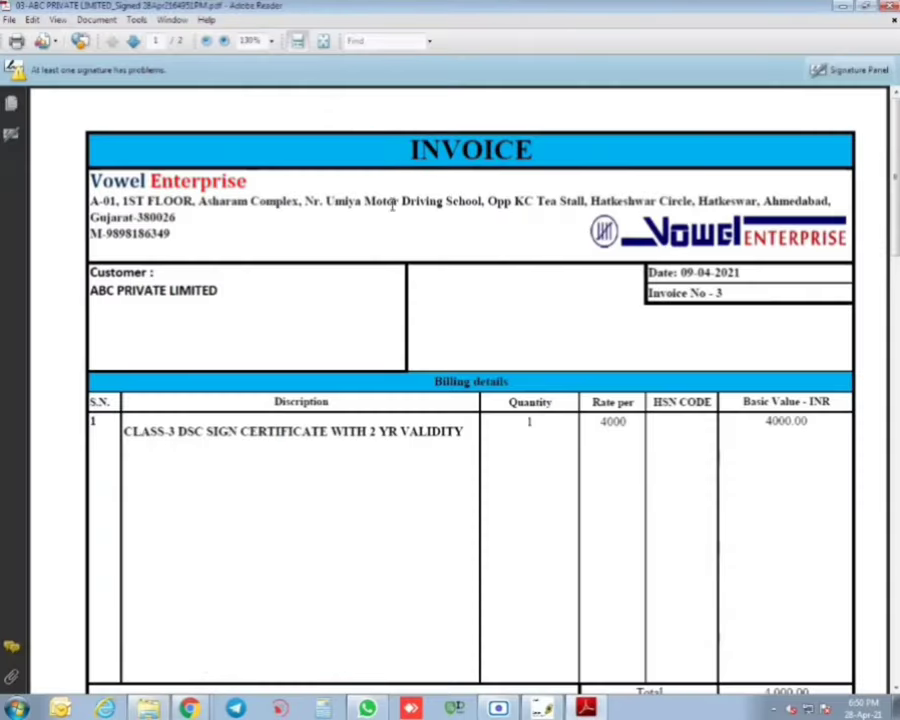
pyautogui.scroll(-3, 375, 317)
pyautogui.scroll(-1, 375, 317)
pyautogui.scroll(-3, 375, 317)
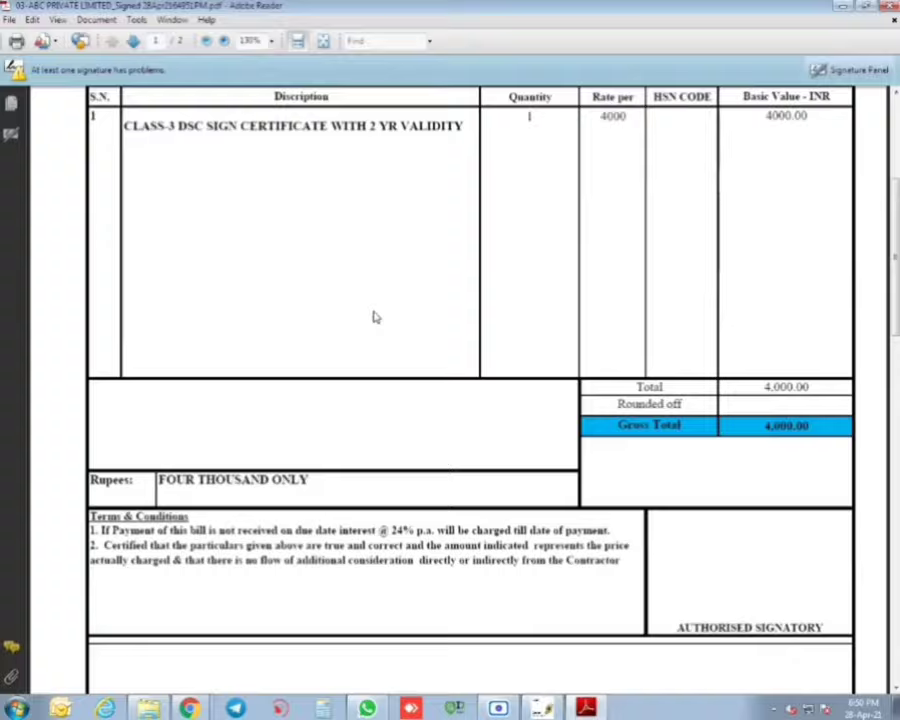
pyautogui.scroll(-3, 375, 317)
pyautogui.scroll(-3, 375, 317)
pyautogui.scroll(-2, 375, 317)
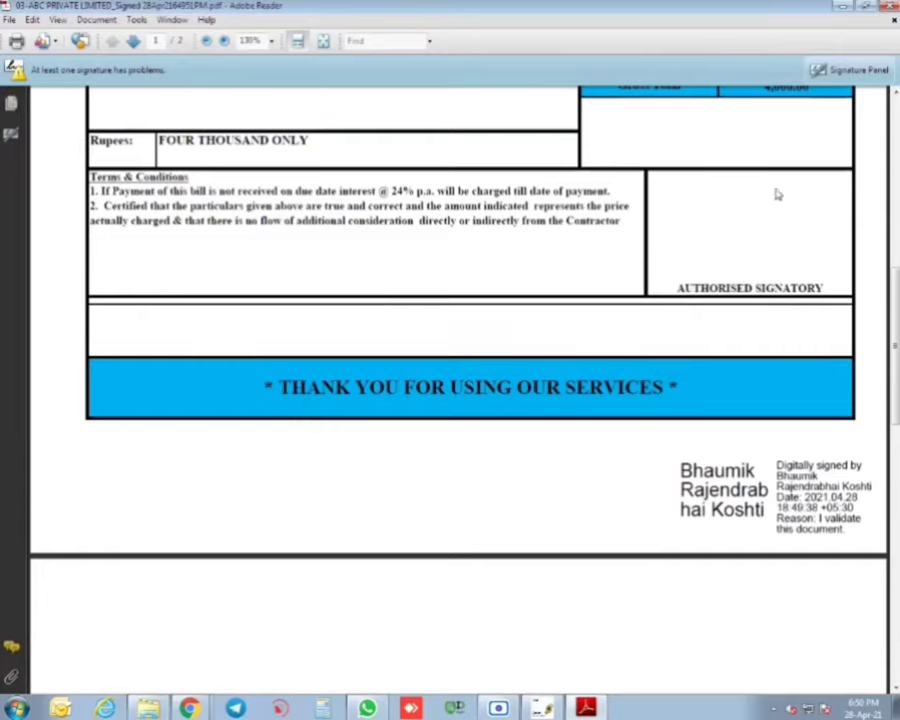
# Toggle the Signature Panel and view the signature's validation status, reported as unknown
pyautogui.click(845, 69)
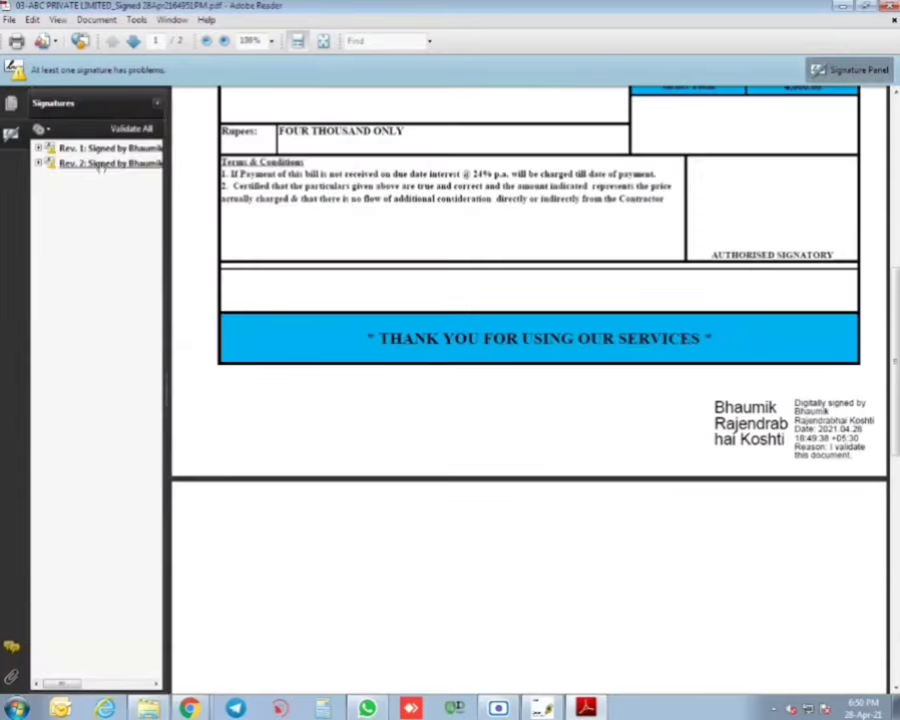
pyautogui.click(158, 103)
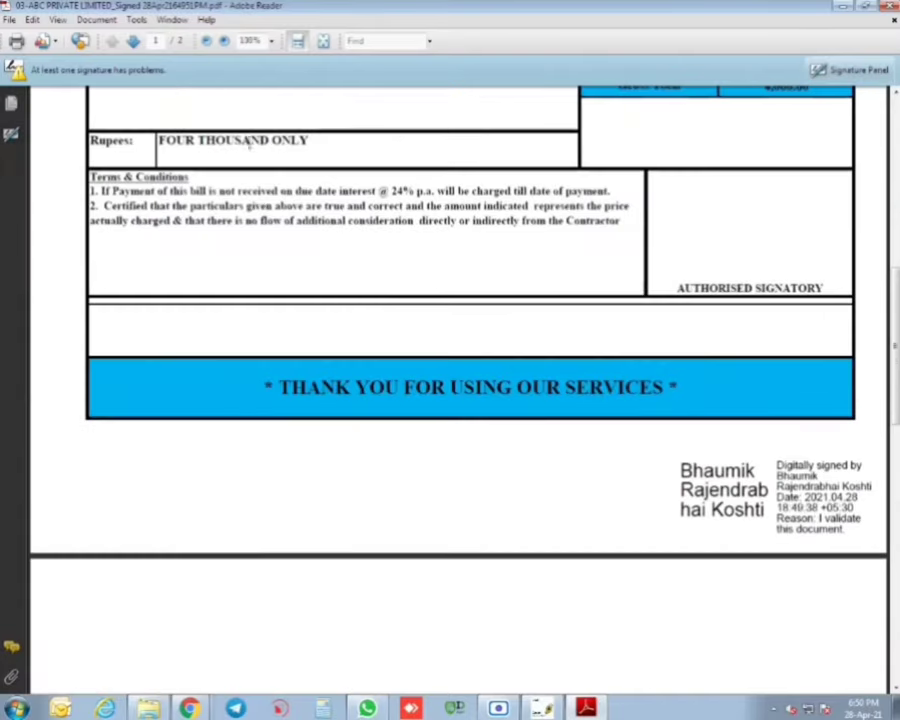
pyautogui.click(762, 490)
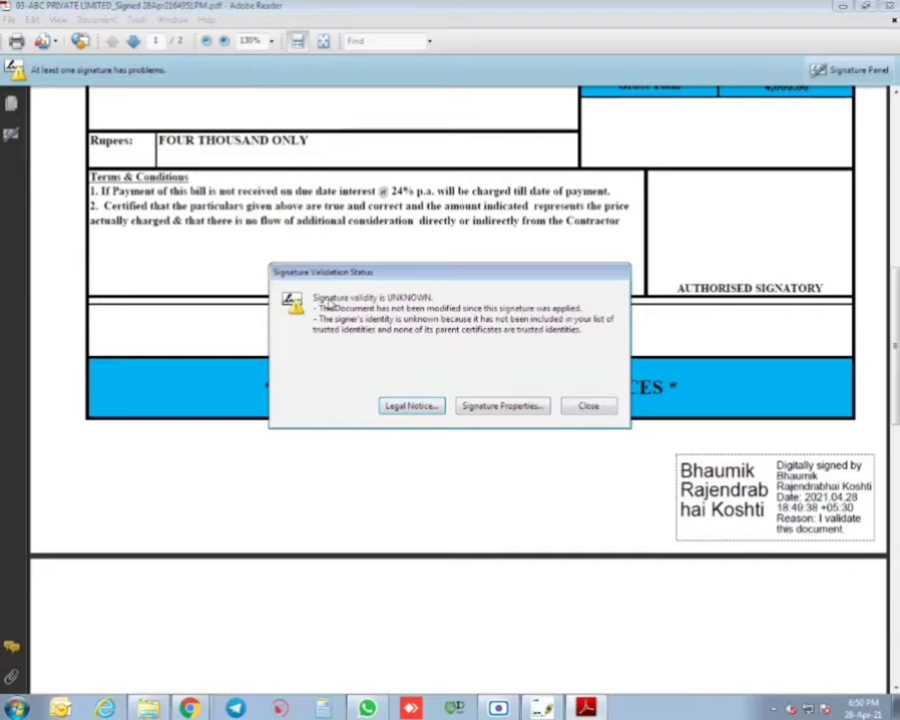
# Add the signer's certificate to Trusted Identities, trusting certified documents, dynamic content and JavaScript
pyautogui.click(503, 406)
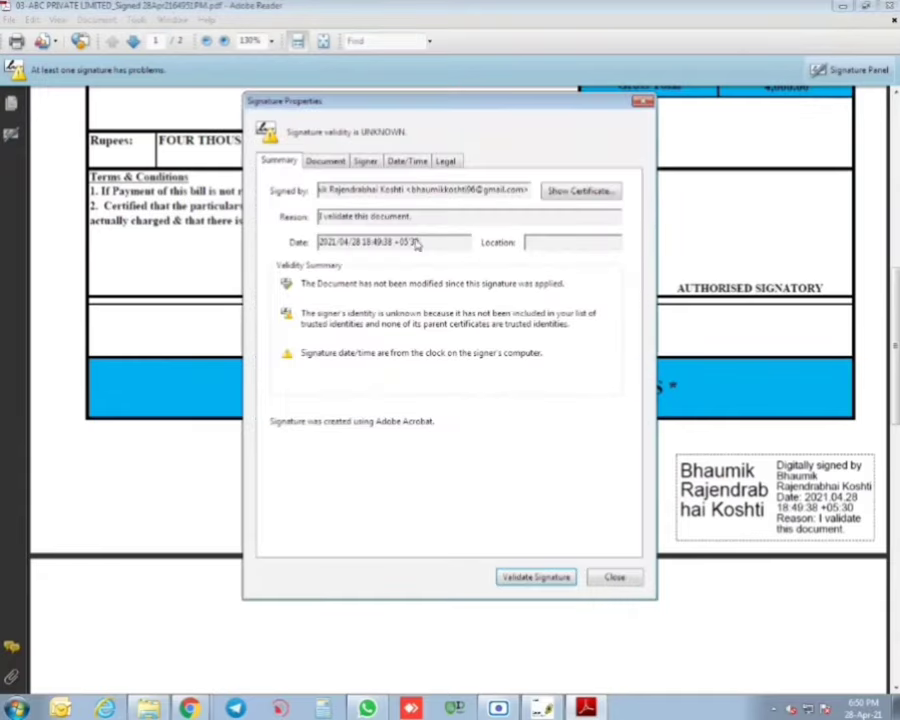
pyautogui.click(578, 191)
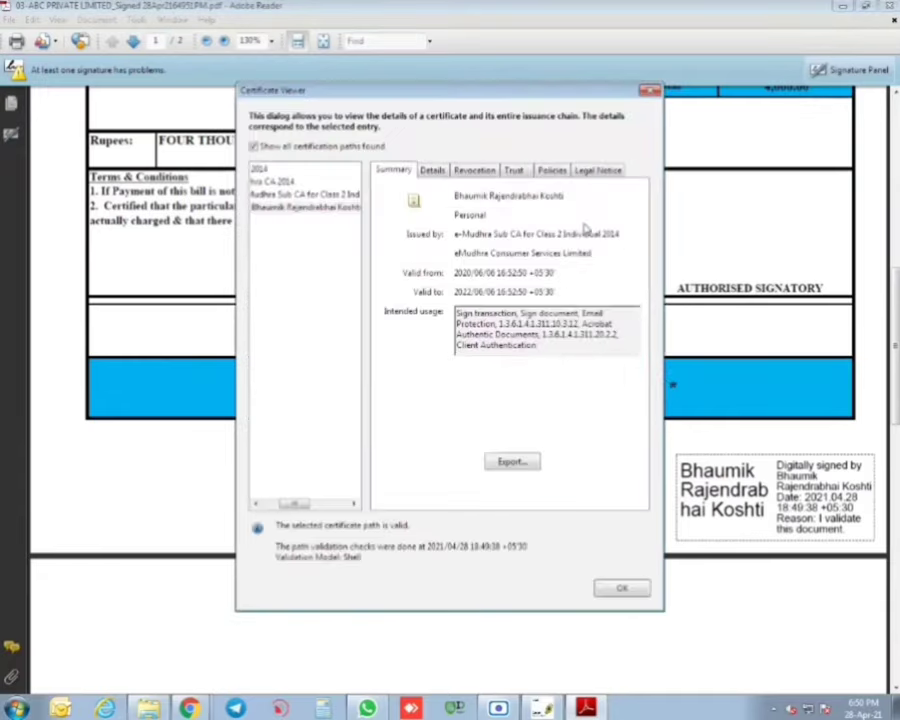
pyautogui.click(515, 173)
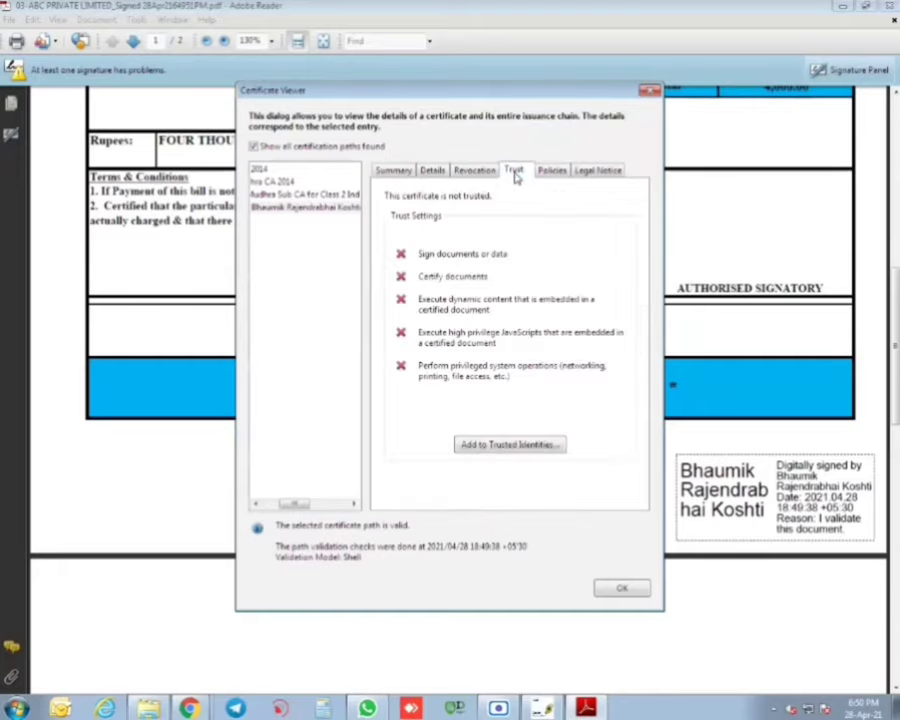
pyautogui.click(498, 449)
pyautogui.click(518, 401)
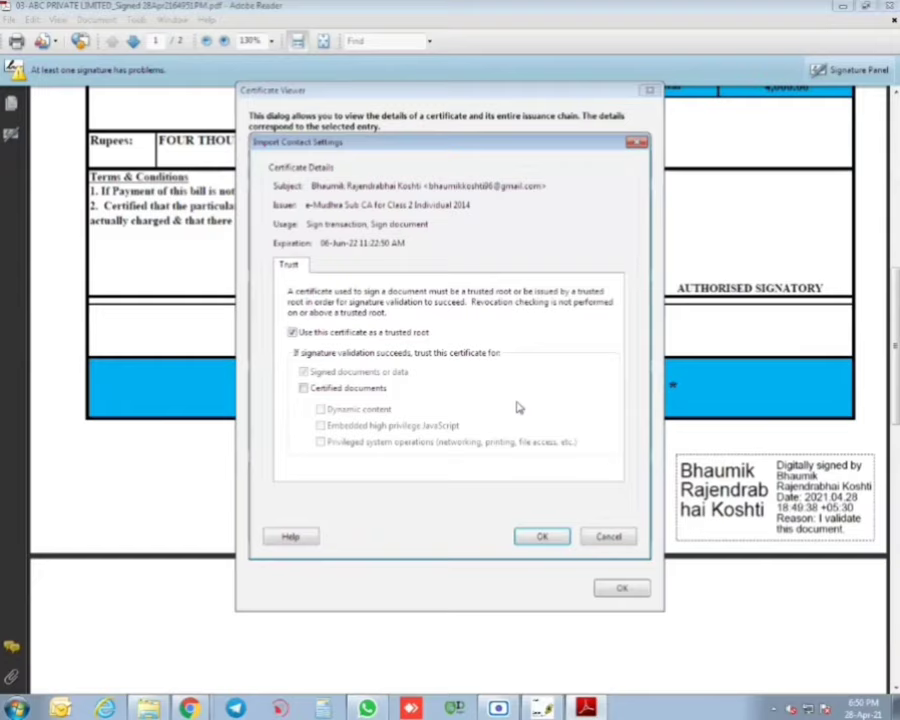
pyautogui.click(304, 389)
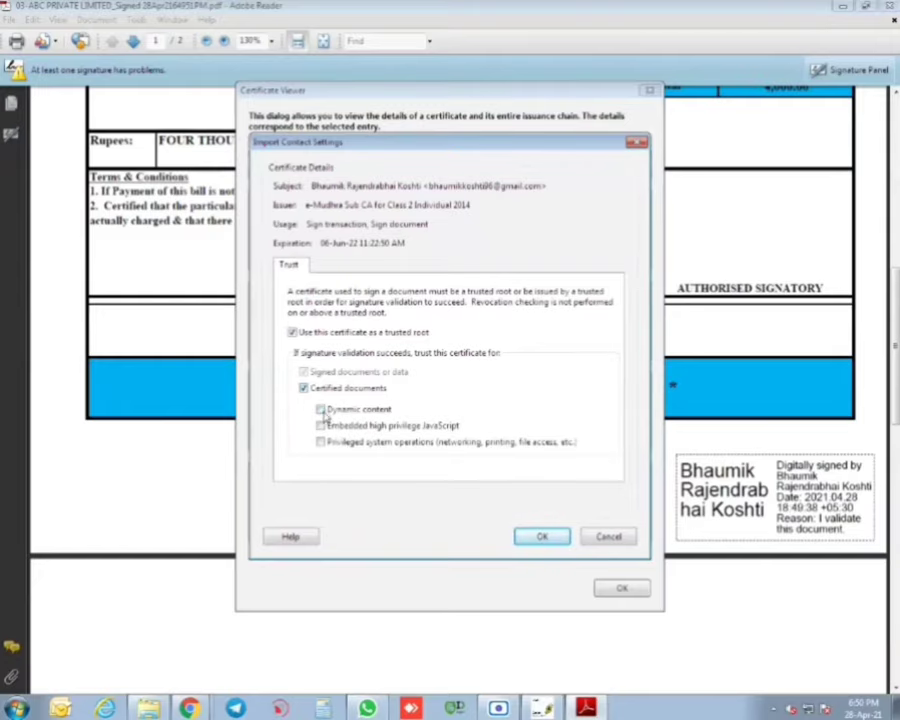
pyautogui.click(320, 409)
pyautogui.click(320, 441)
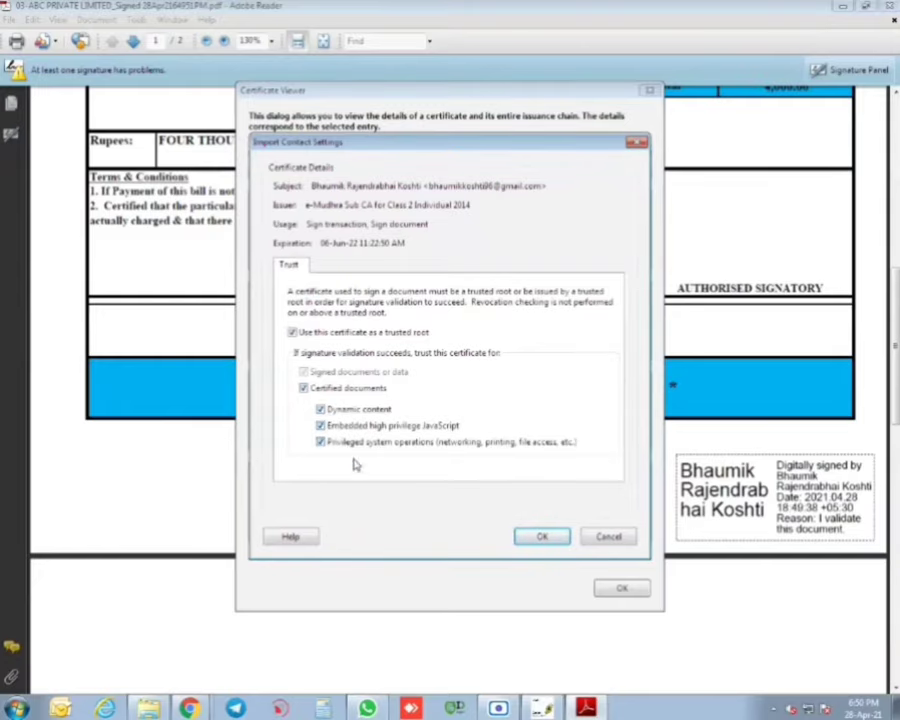
pyautogui.click(543, 538)
# Re-validate the signature so it reports VALID, then dismiss the status box
pyautogui.click(621, 591)
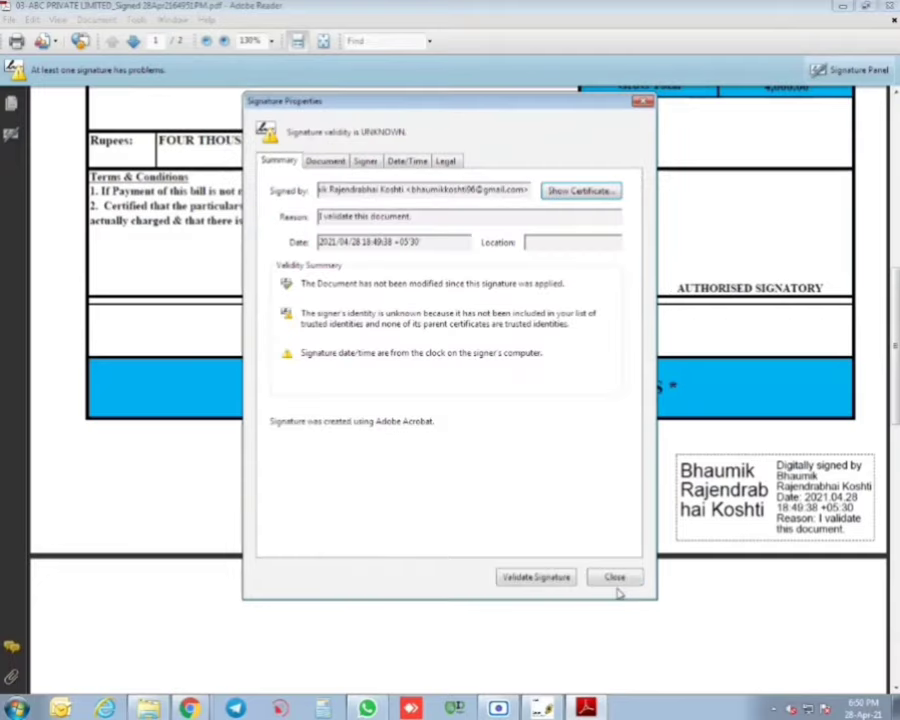
pyautogui.click(533, 578)
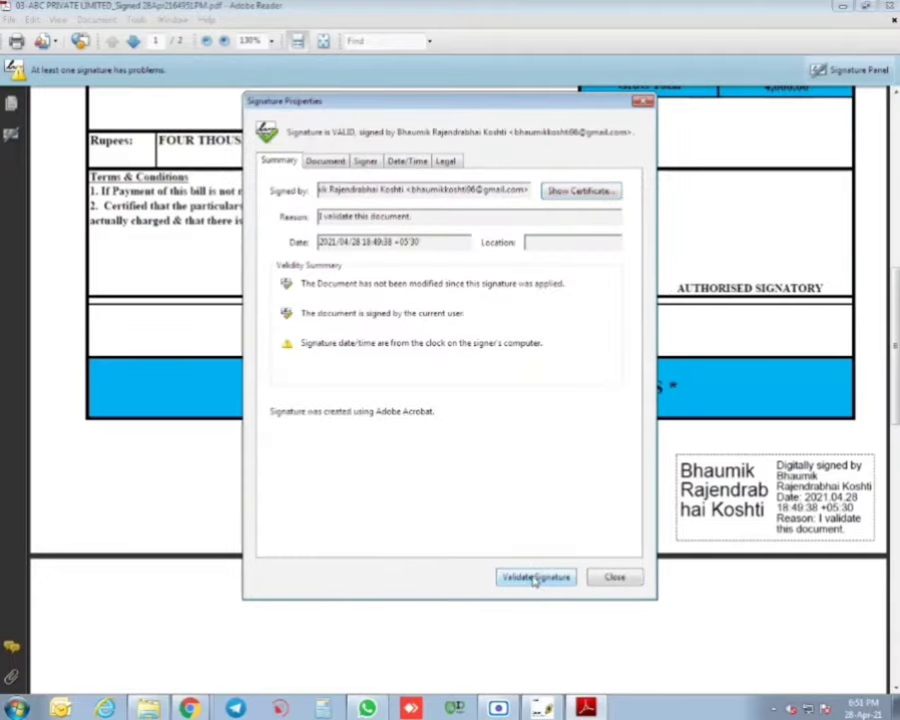
pyautogui.click(614, 578)
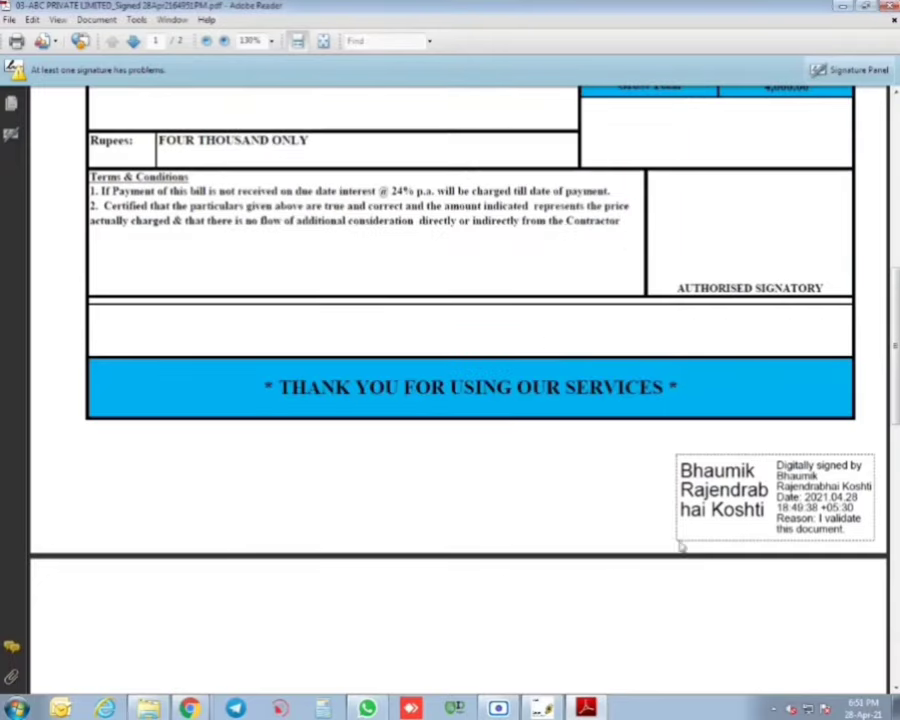
pyautogui.click(714, 504)
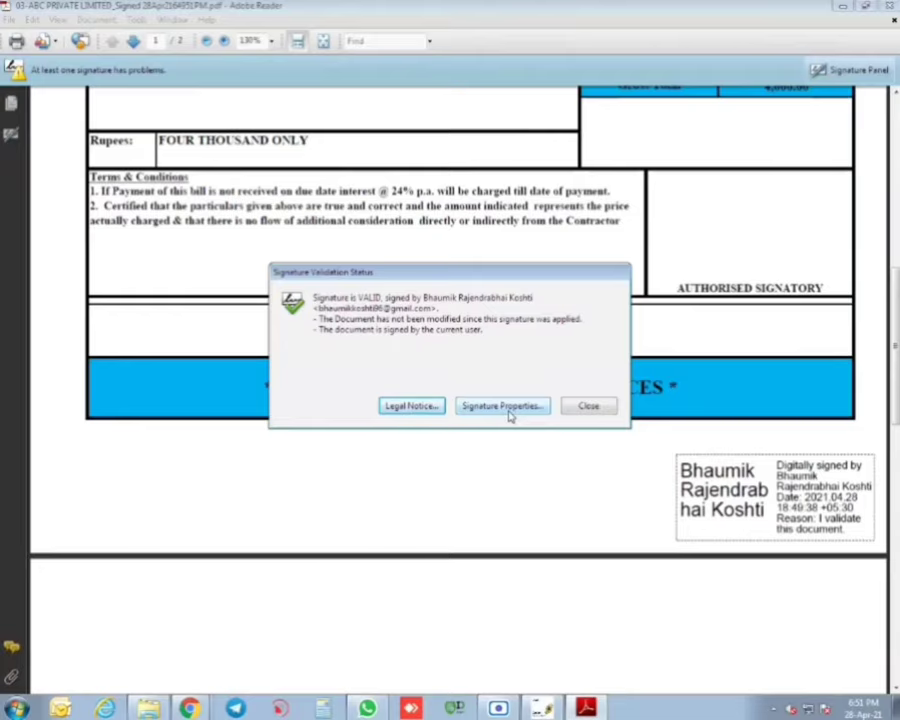
pyautogui.click(589, 407)
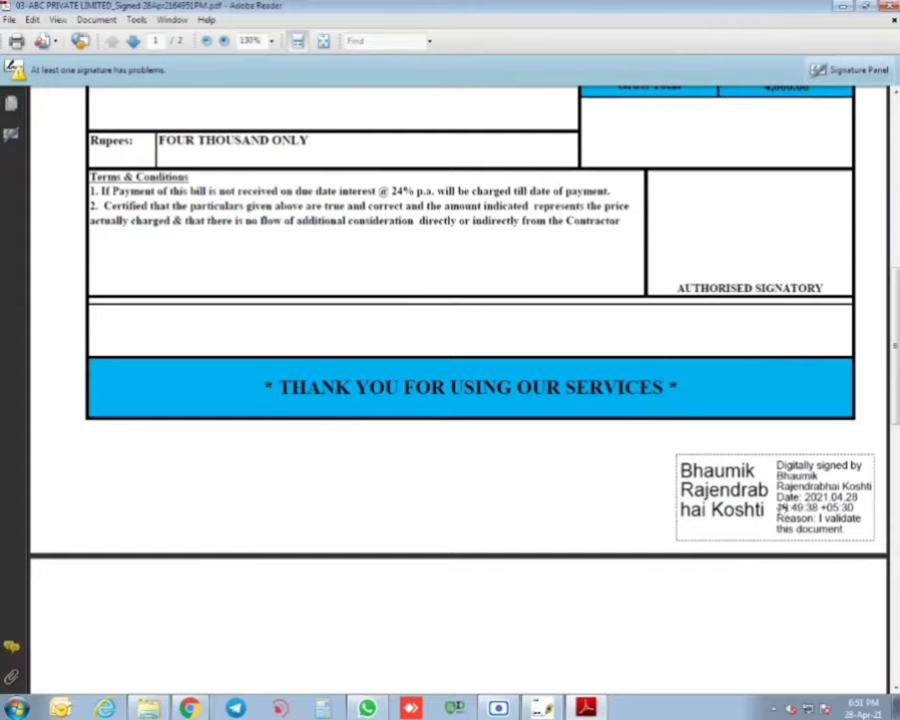
# Close the invoice and folder, then launch Aeiuo DSC Signer and pass user verification
pyautogui.click(893, 7)
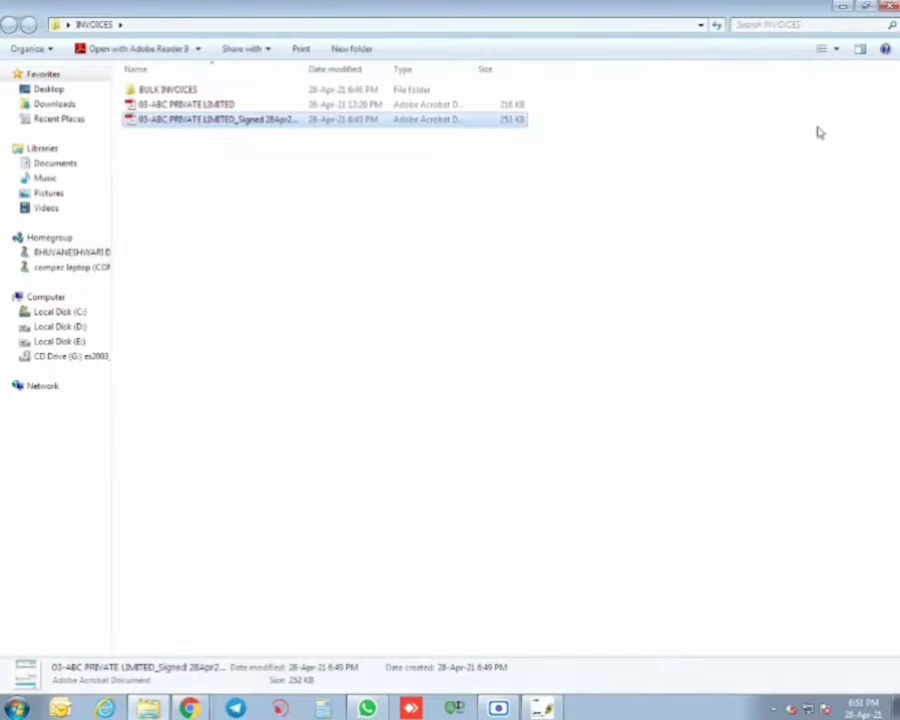
pyautogui.click(890, 7)
pyautogui.click(657, 300)
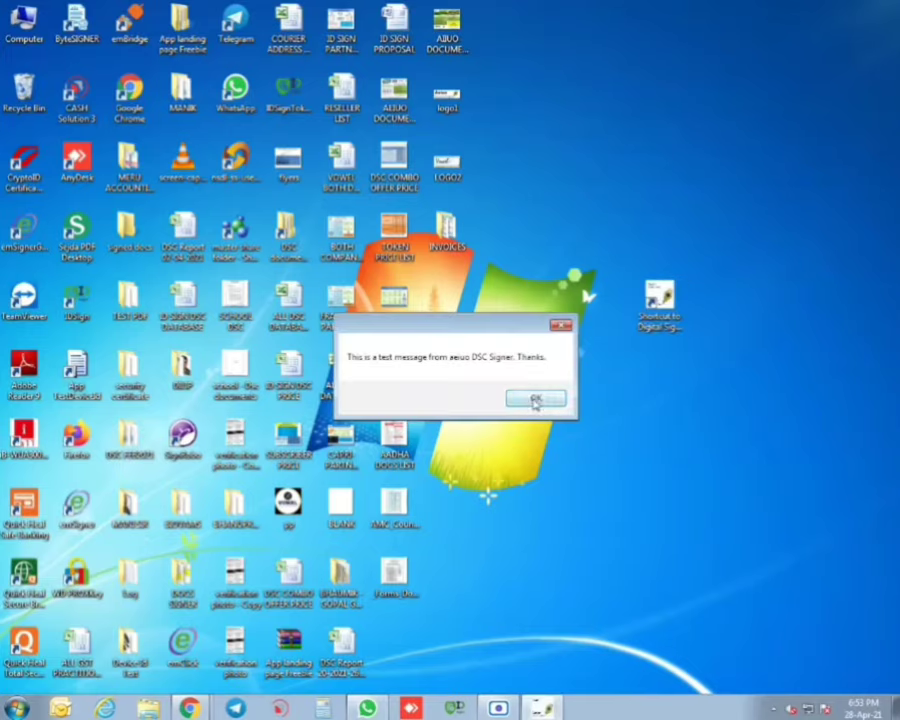
pyautogui.click(533, 397)
pyautogui.click(630, 430)
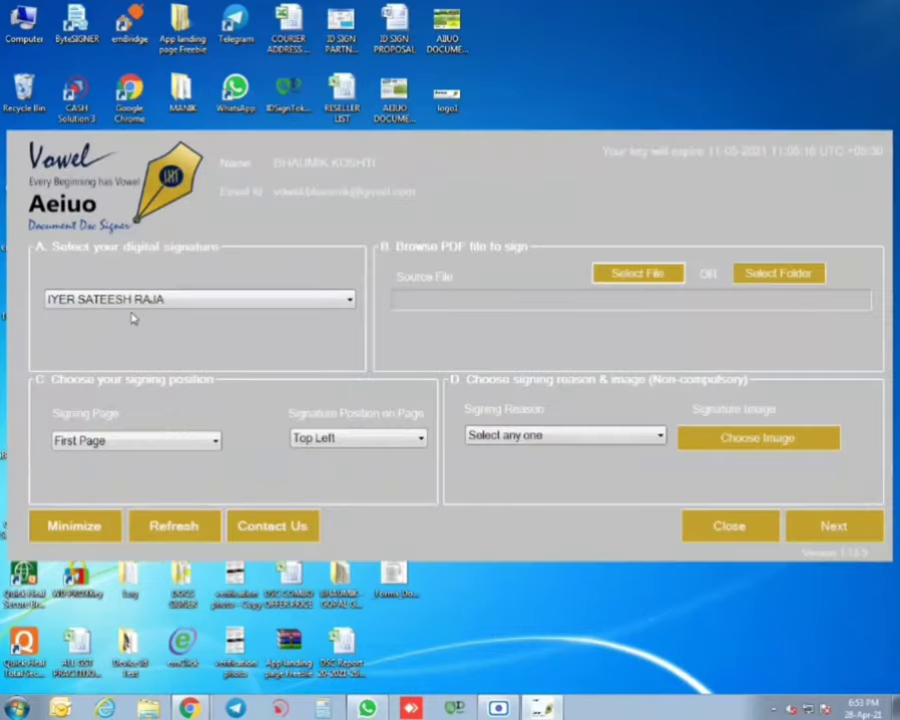
# Choose the signing certificate and select INVOICES > BULK INVOICES as the source folder
pyautogui.click(148, 300)
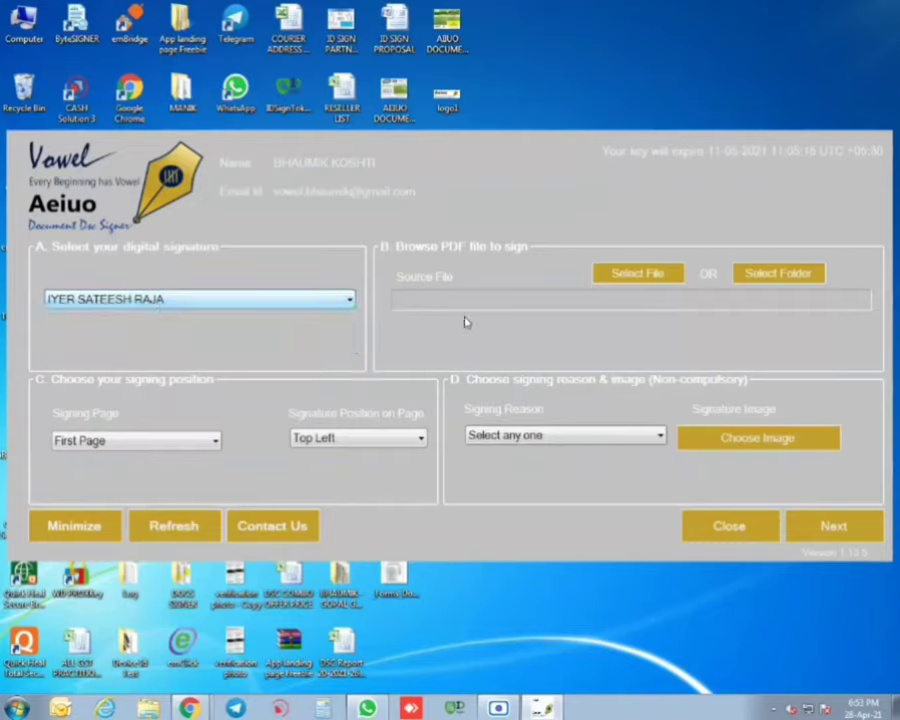
pyautogui.click(780, 276)
pyautogui.moveTo(545, 325); pyautogui.dragTo(547, 365)
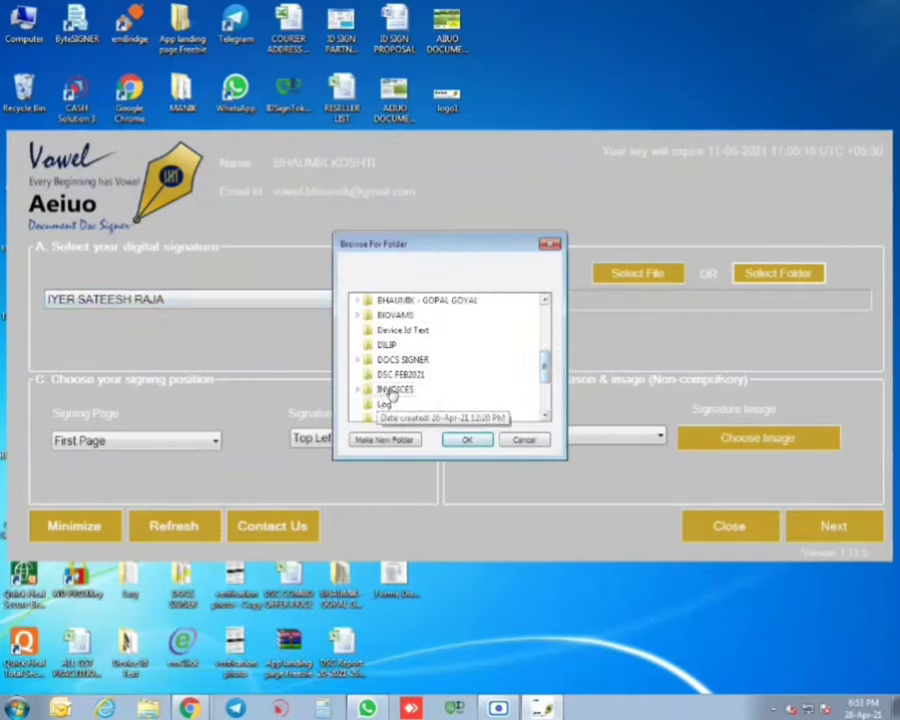
pyautogui.doubleClick(434, 398)
pyautogui.click(413, 374)
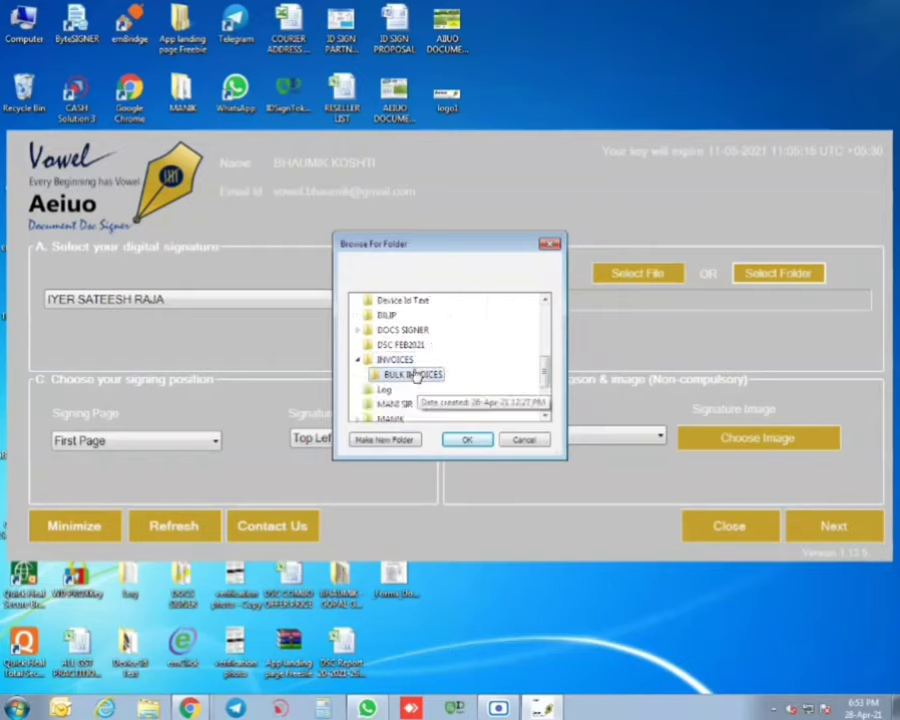
pyautogui.click(467, 441)
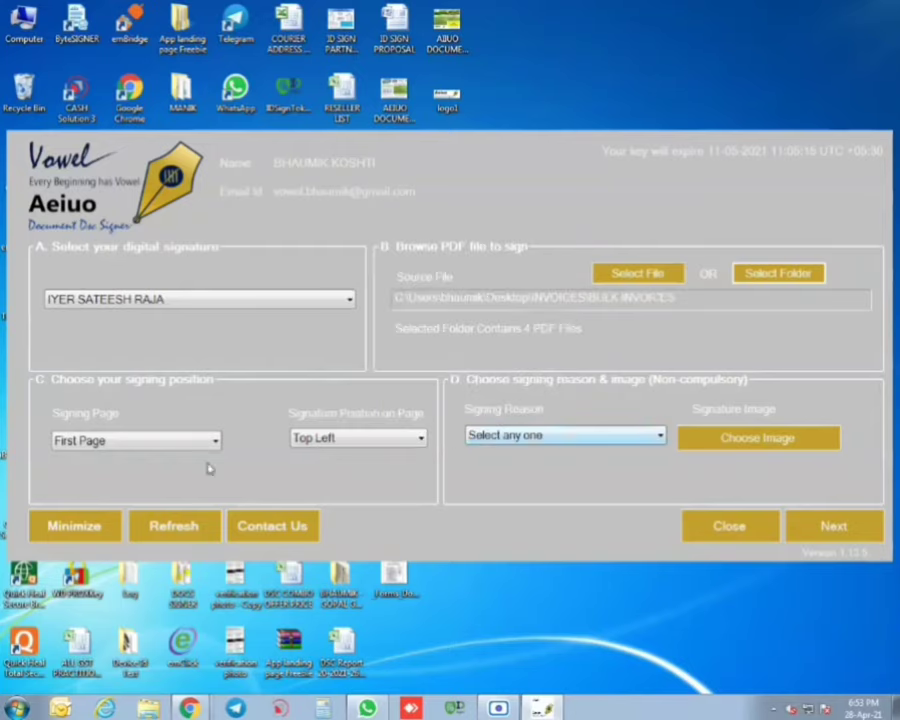
# Sign on all pages at bottom middle with reason 'I validate this document'
pyautogui.click(104, 443)
pyautogui.click(84, 486)
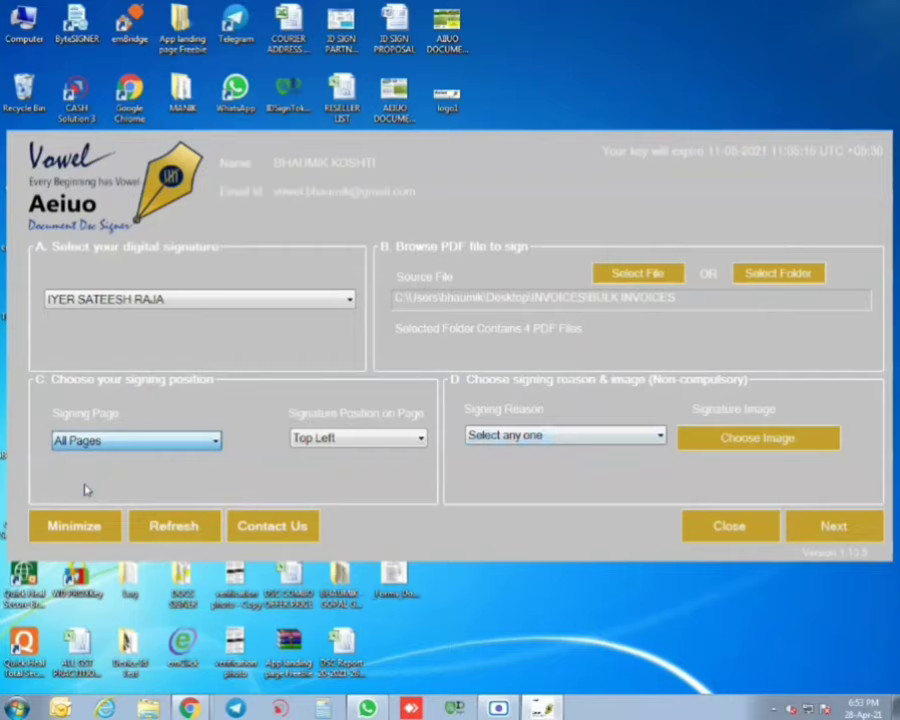
pyautogui.click(325, 443)
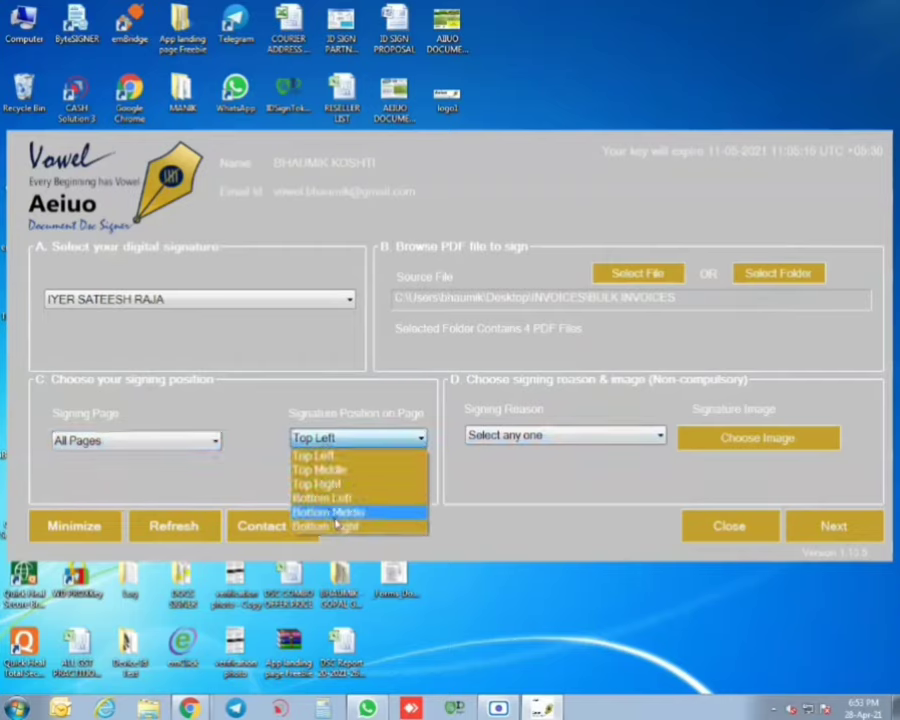
pyautogui.click(343, 513)
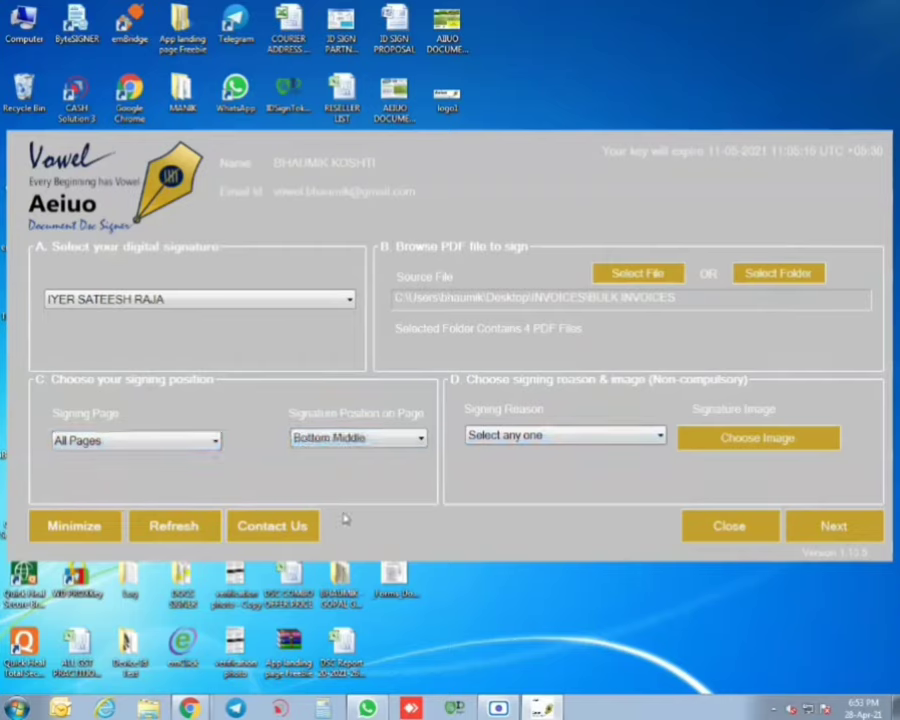
pyautogui.click(527, 436)
pyautogui.click(527, 495)
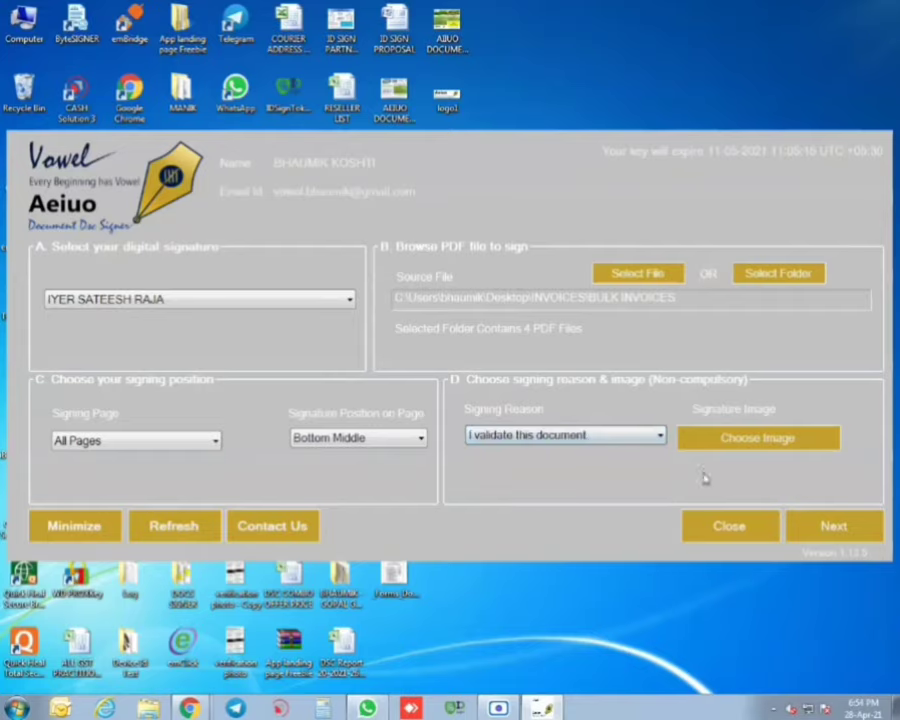
pyautogui.click(737, 449)
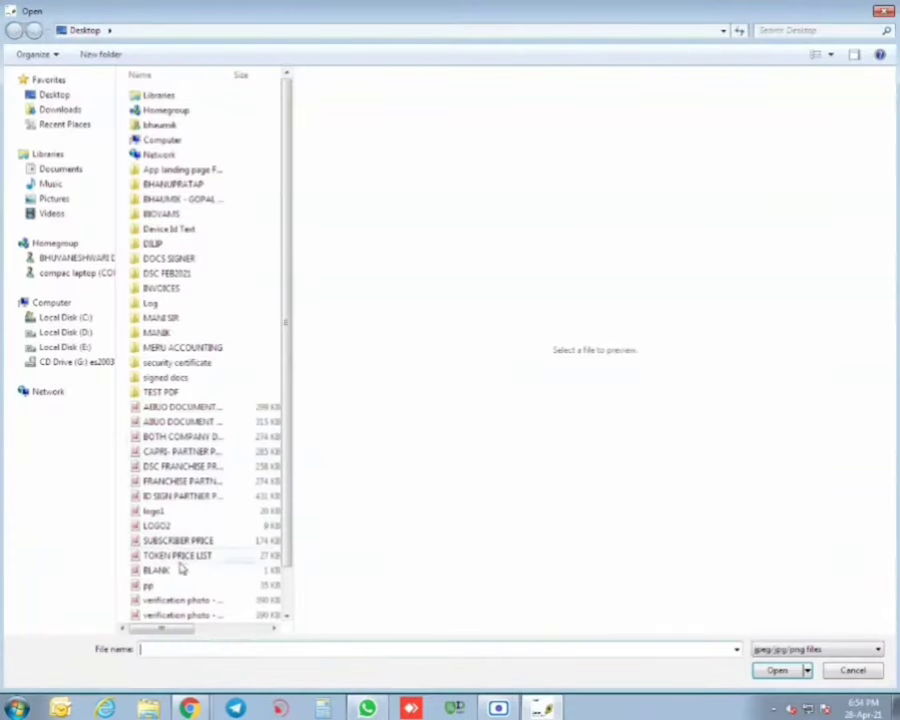
# Sign the four bulk invoices with LOGO2.jpeg as signature image, declining to sign more
pyautogui.click(175, 526)
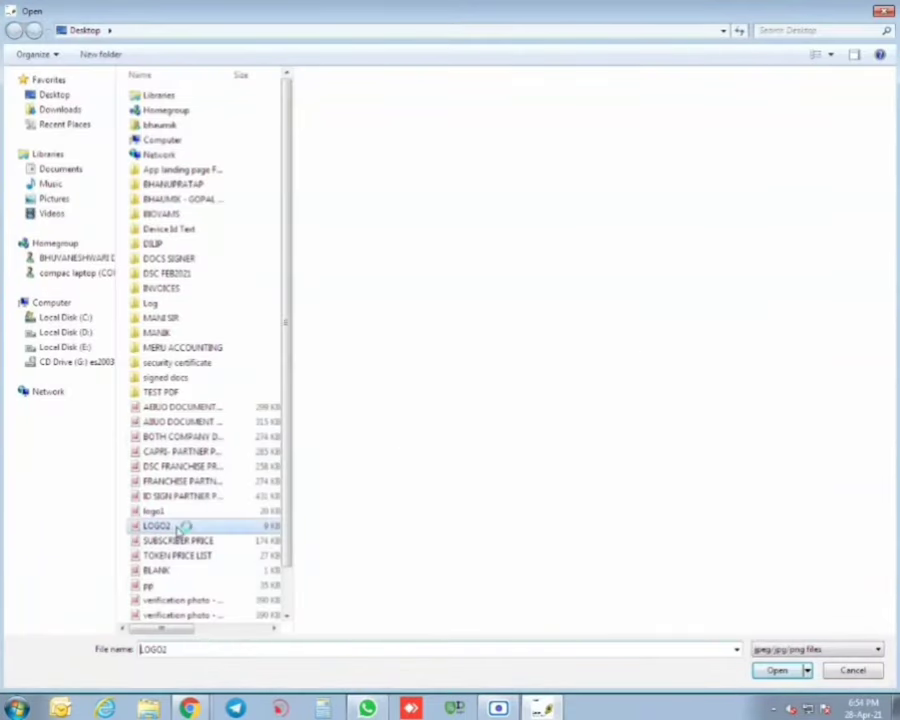
pyautogui.click(775, 671)
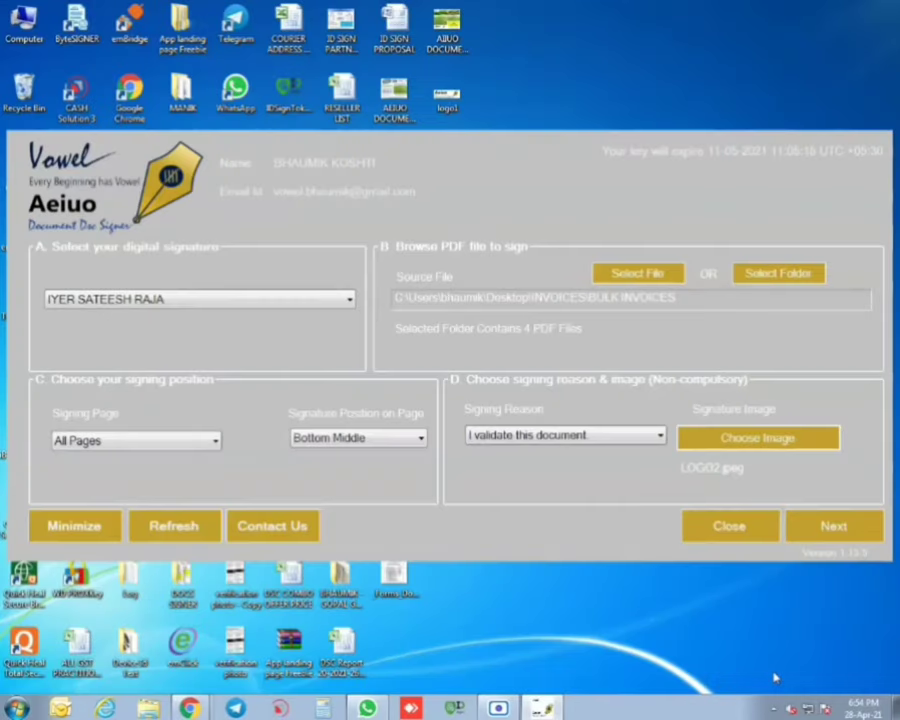
pyautogui.click(830, 527)
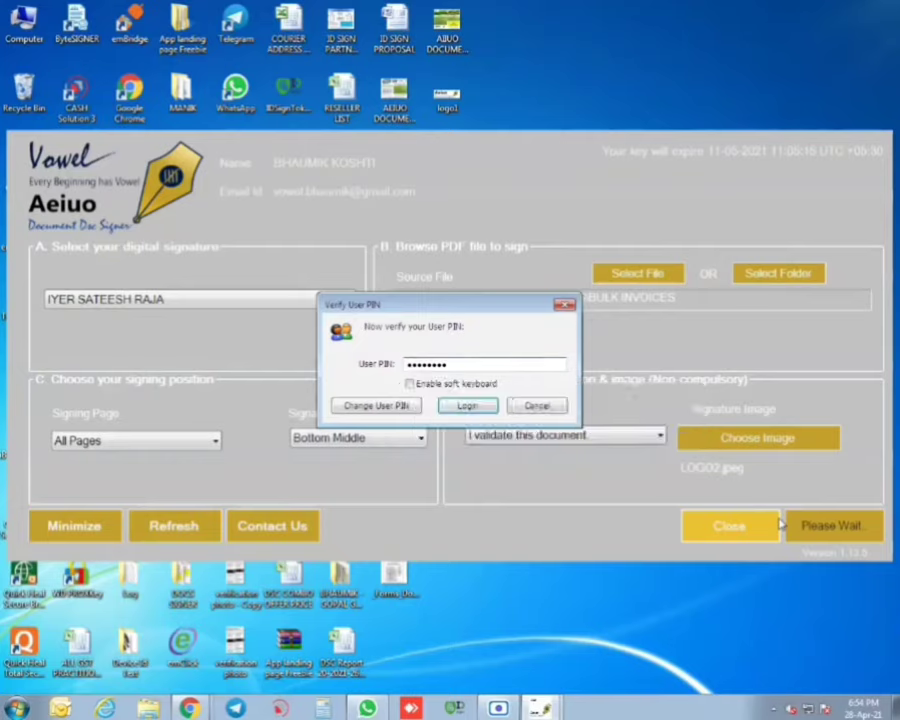
pyautogui.click(468, 410)
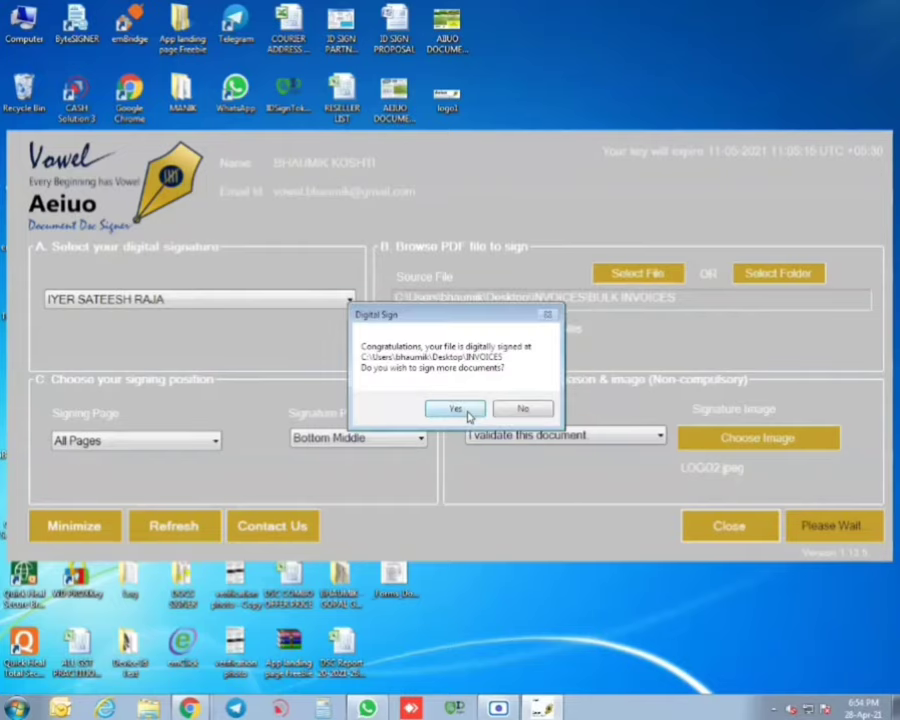
pyautogui.click(458, 409)
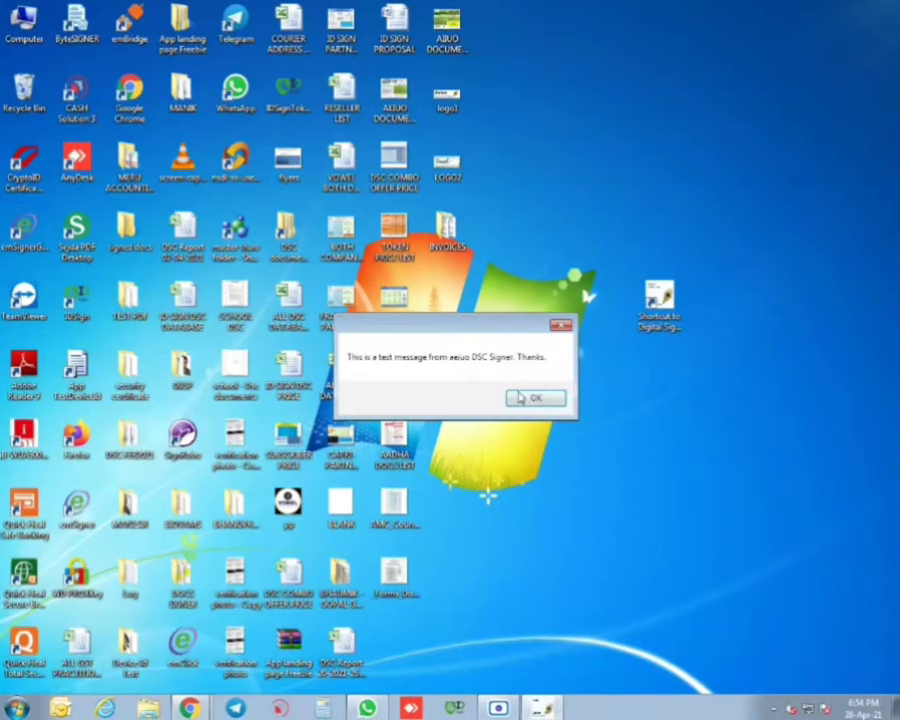
pyautogui.click(526, 394)
# Minimize the signer, refresh the desktop, and open INVOICES > BULK INVOICES > signer output folder
pyautogui.click(255, 435)
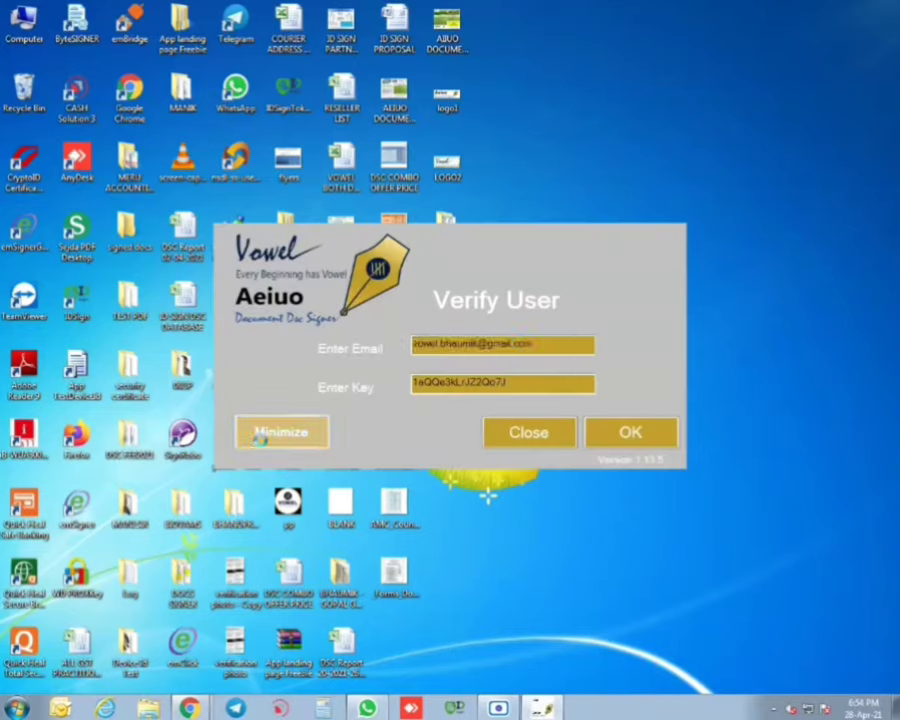
pyautogui.rightClick(578, 113)
pyautogui.click(614, 150)
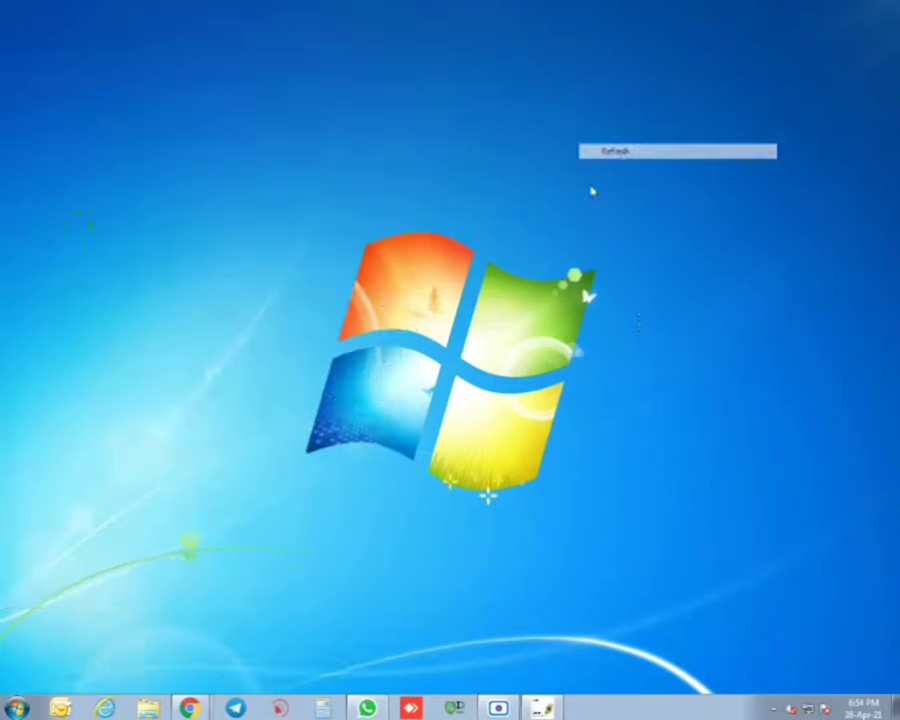
pyautogui.doubleClick(450, 232)
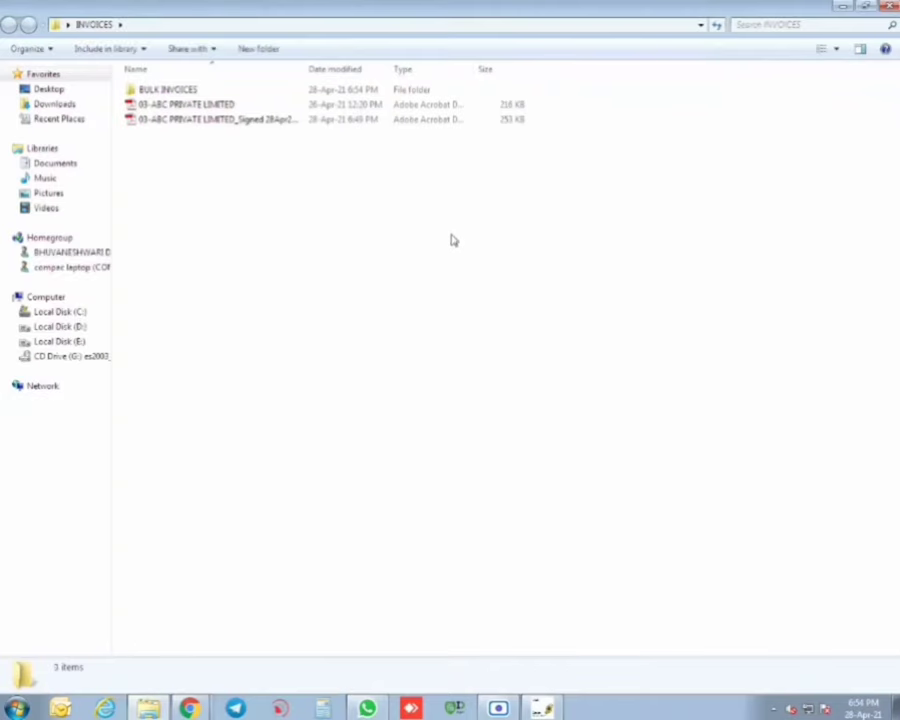
pyautogui.doubleClick(183, 95)
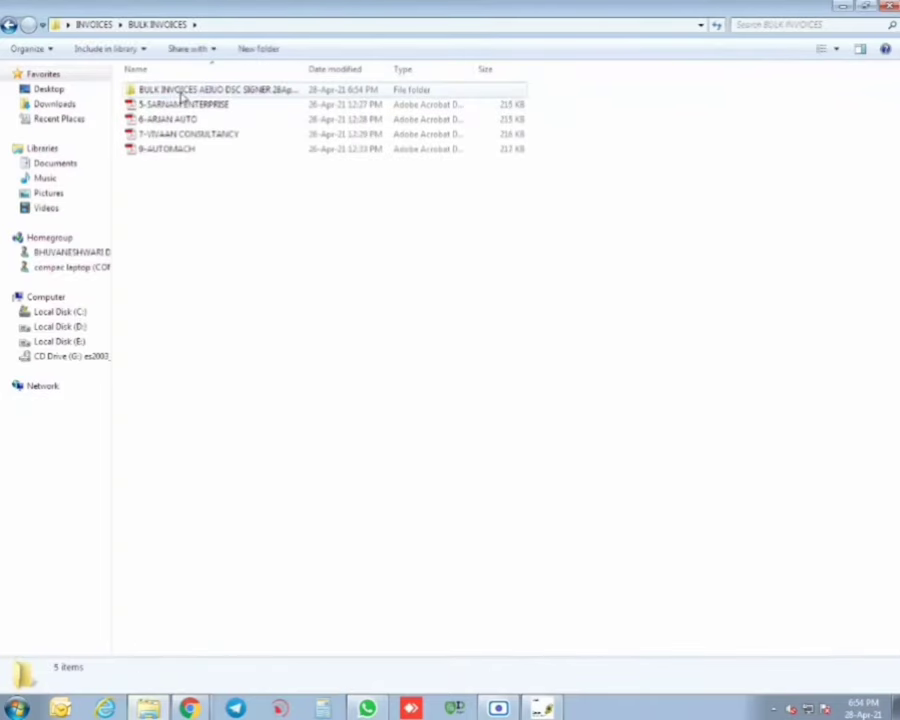
pyautogui.moveTo(187, 229); pyautogui.dragTo(205, 100)
pyautogui.click(328, 91)
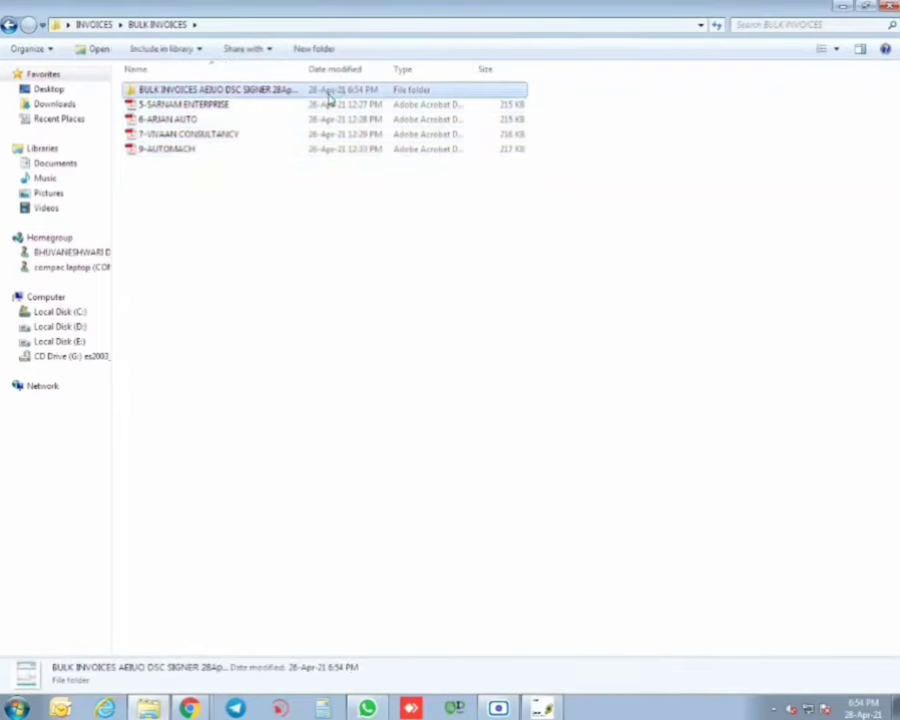
pyautogui.doubleClick(337, 90)
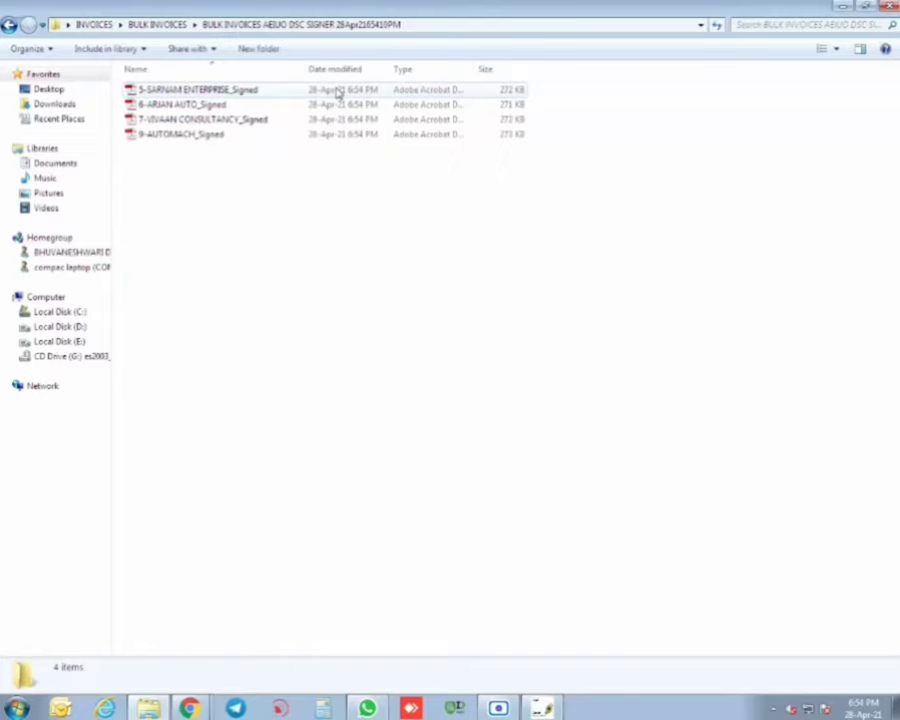
# Open the signed 5-SARNAM ENTERPRISE invoice and review its signature status and properties
pyautogui.doubleClick(241, 92)
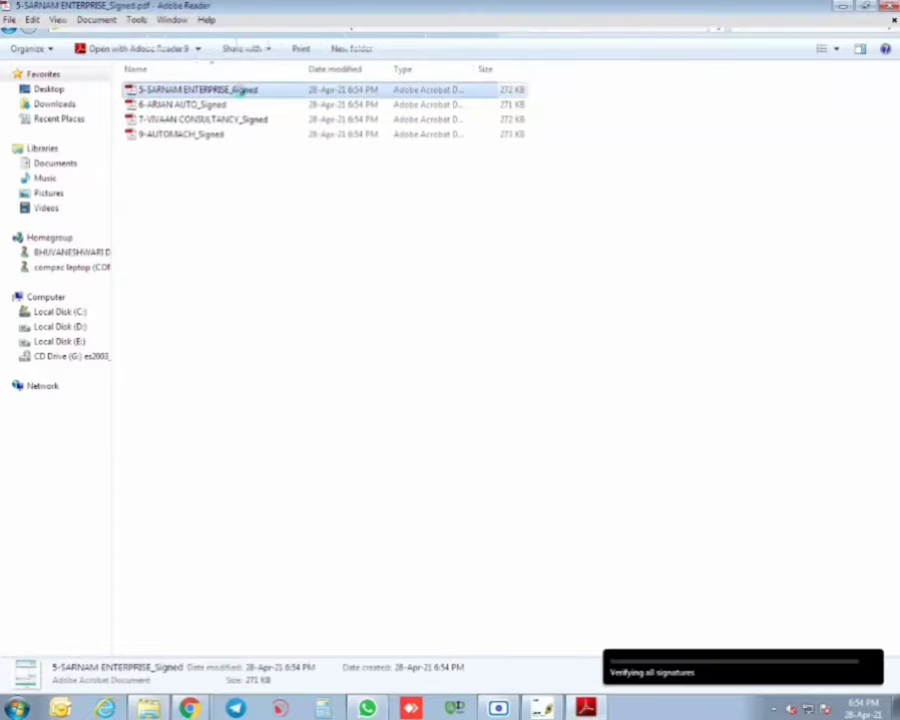
pyautogui.scroll(-4, 465, 430)
pyautogui.scroll(-4, 465, 437)
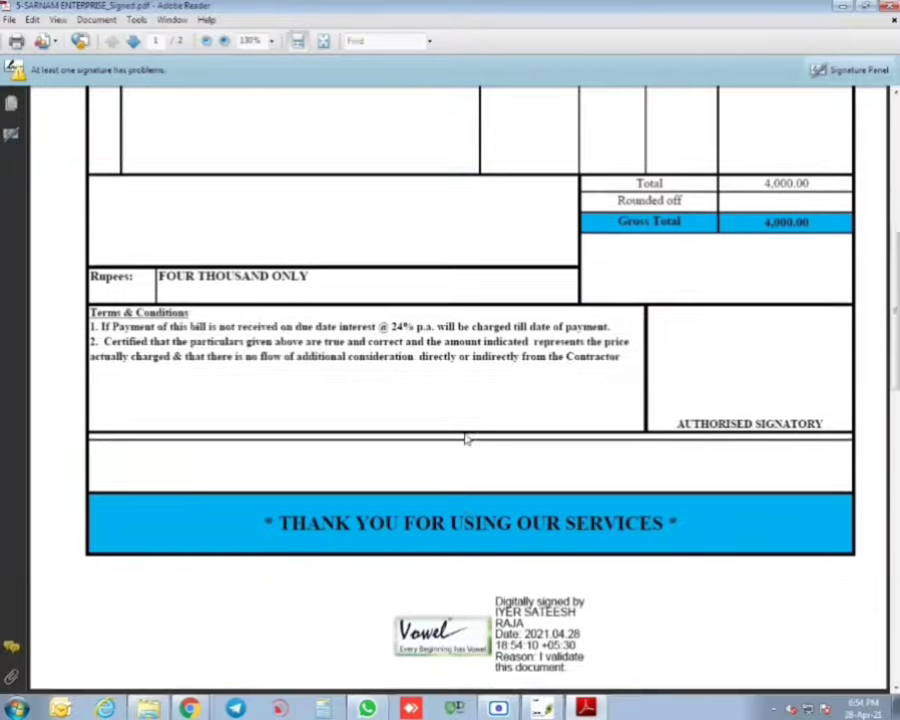
pyautogui.moveTo(445, 532)
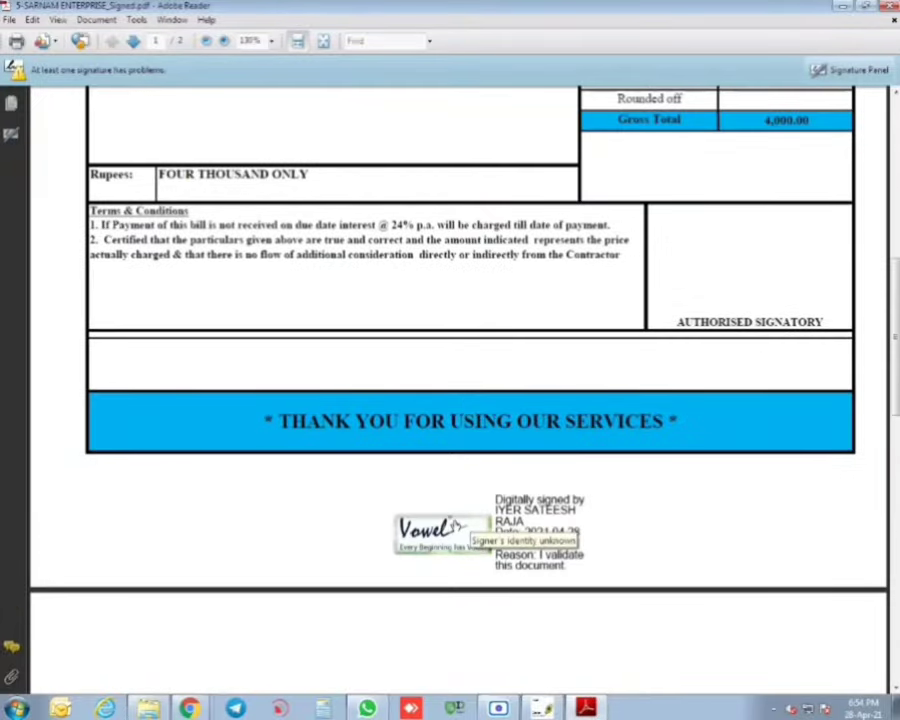
pyautogui.click(455, 525)
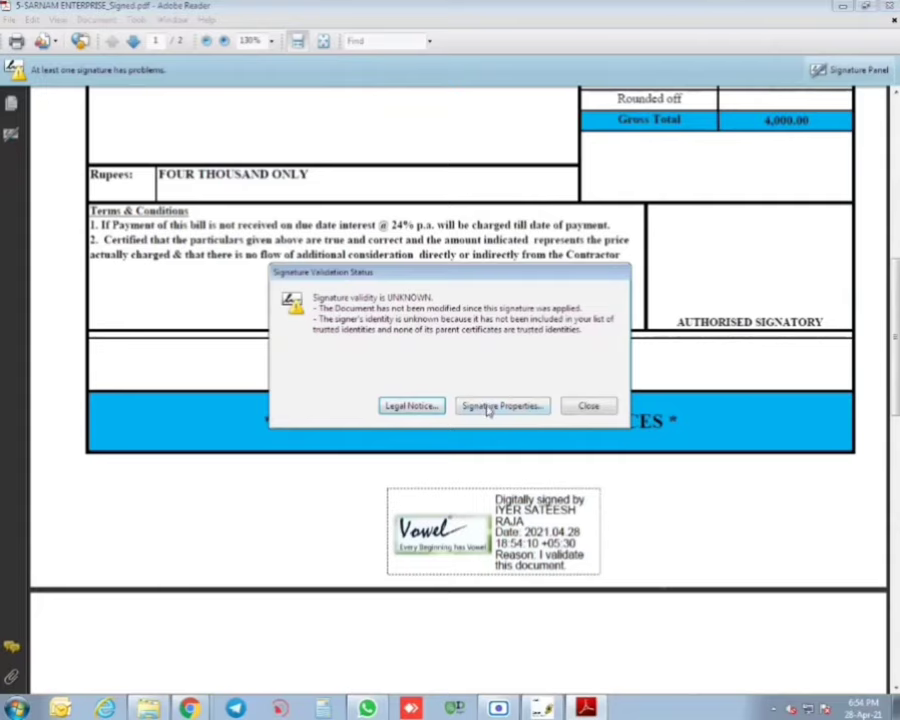
pyautogui.click(488, 407)
pyautogui.click(366, 163)
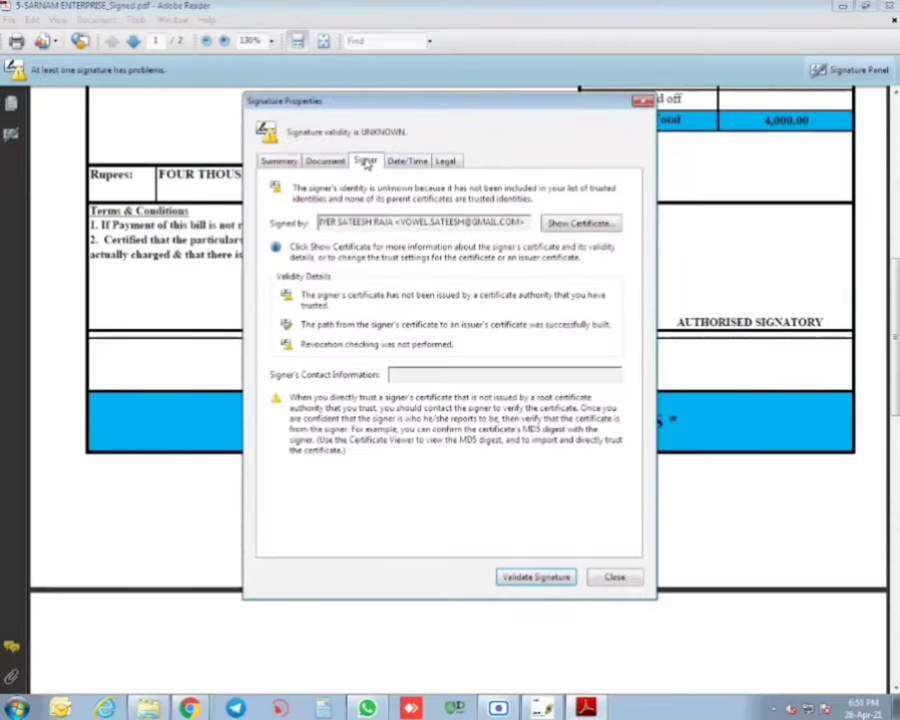
pyautogui.click(279, 161)
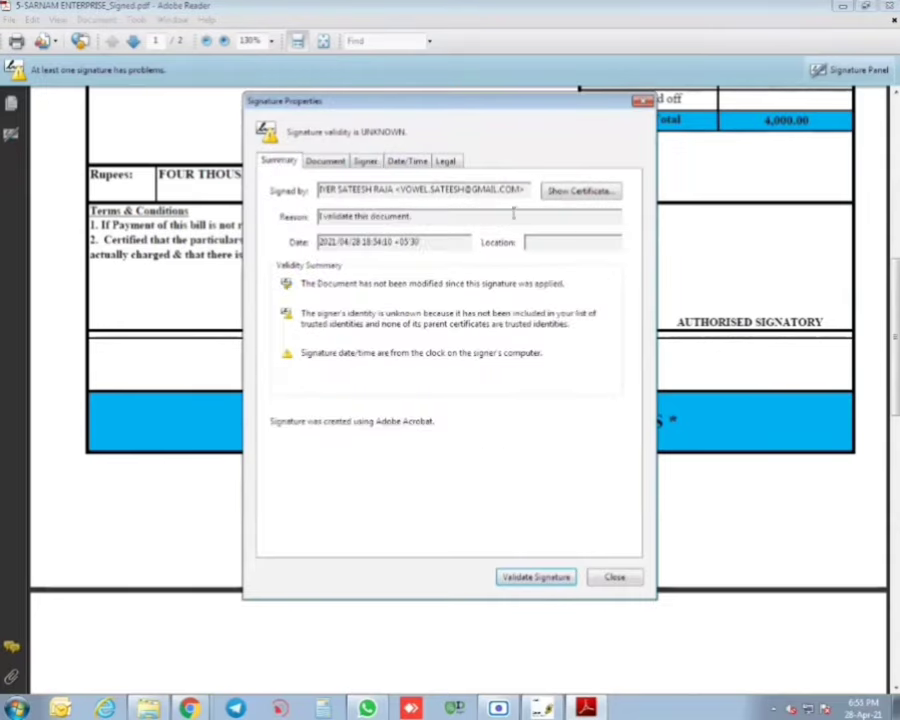
# Add the signer's certificate to Trusted Identities, trusting certified documents, JavaScript and privileged operations
pyautogui.click(581, 192)
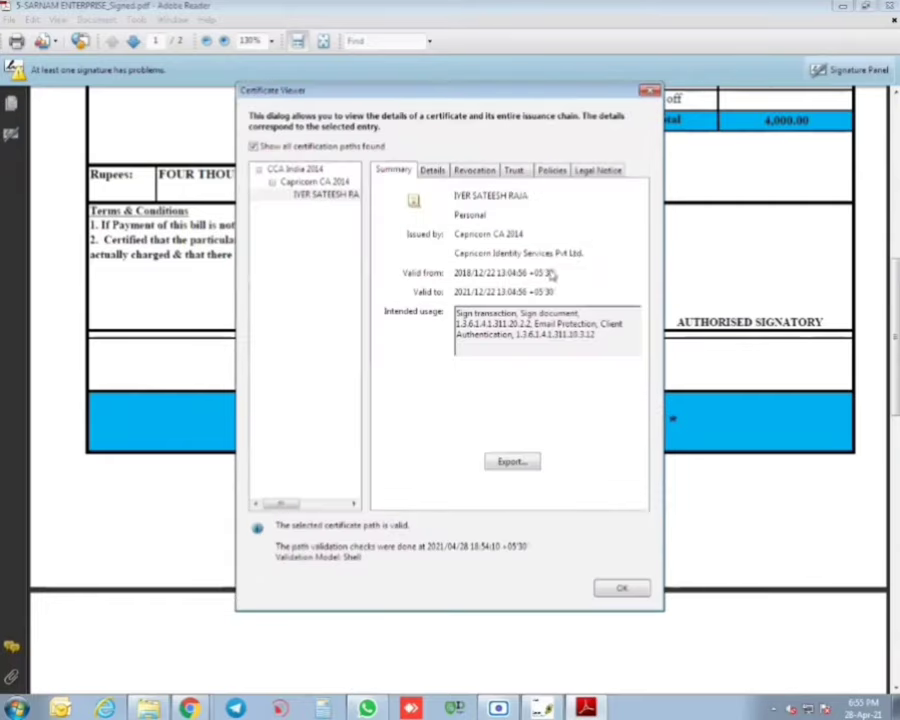
pyautogui.click(514, 172)
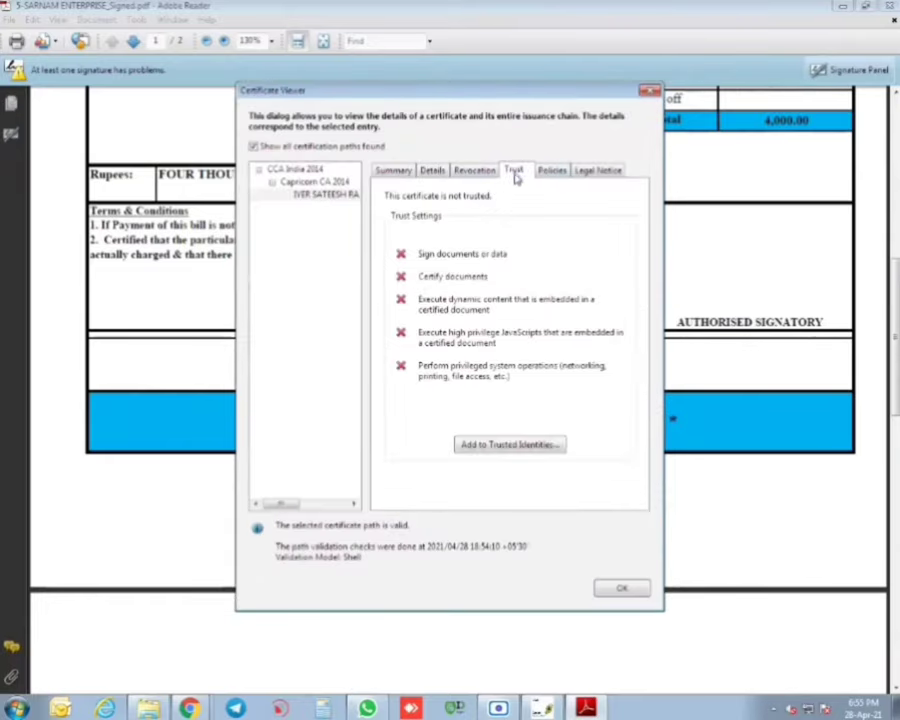
pyautogui.click(518, 442)
pyautogui.click(510, 402)
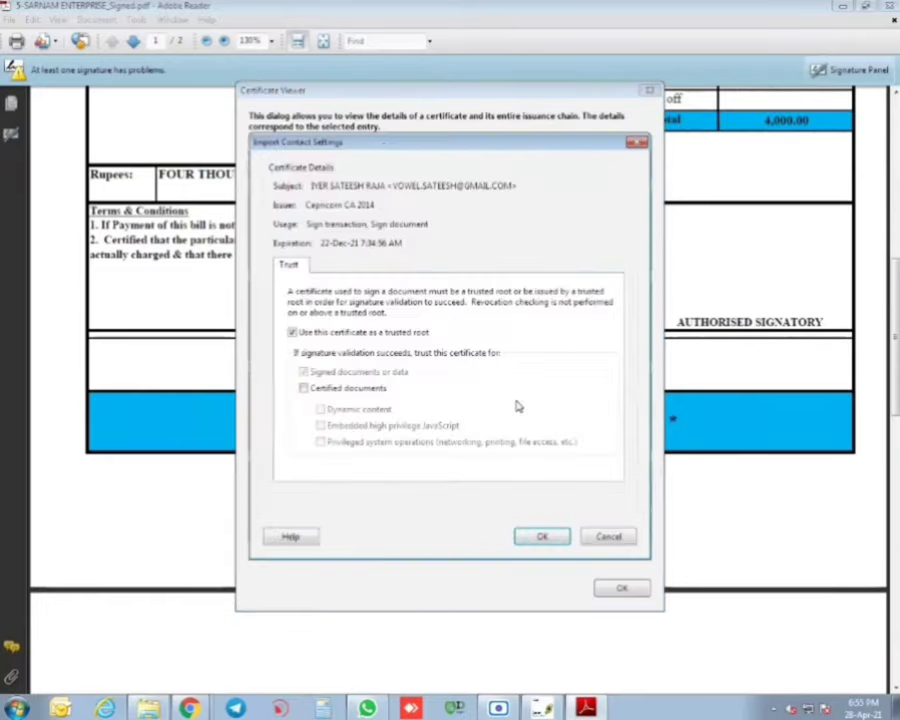
pyautogui.click(304, 388)
pyautogui.click(321, 409)
pyautogui.click(321, 425)
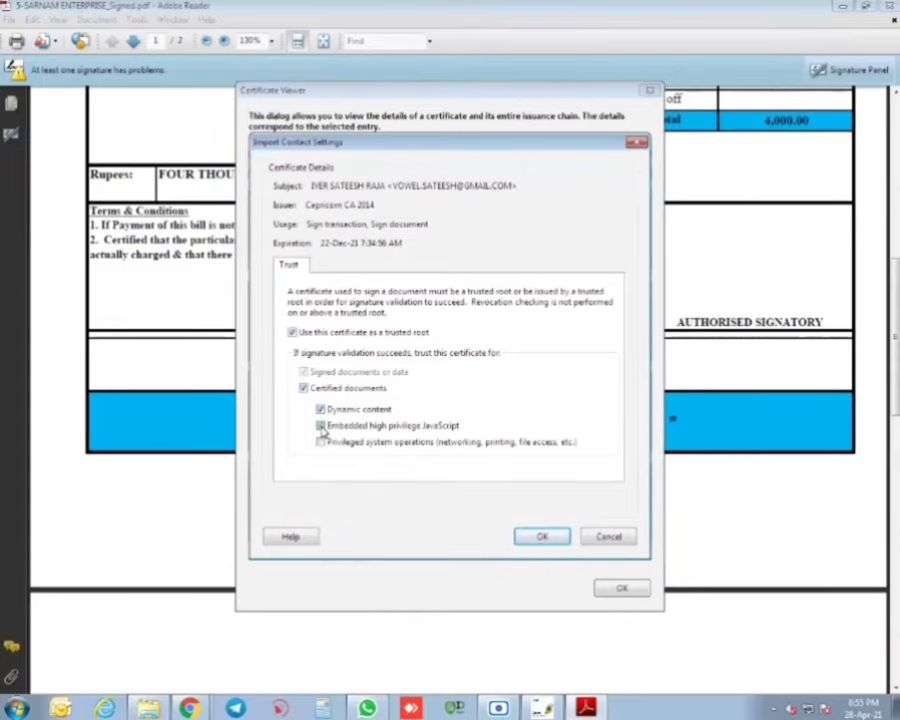
pyautogui.click(532, 534)
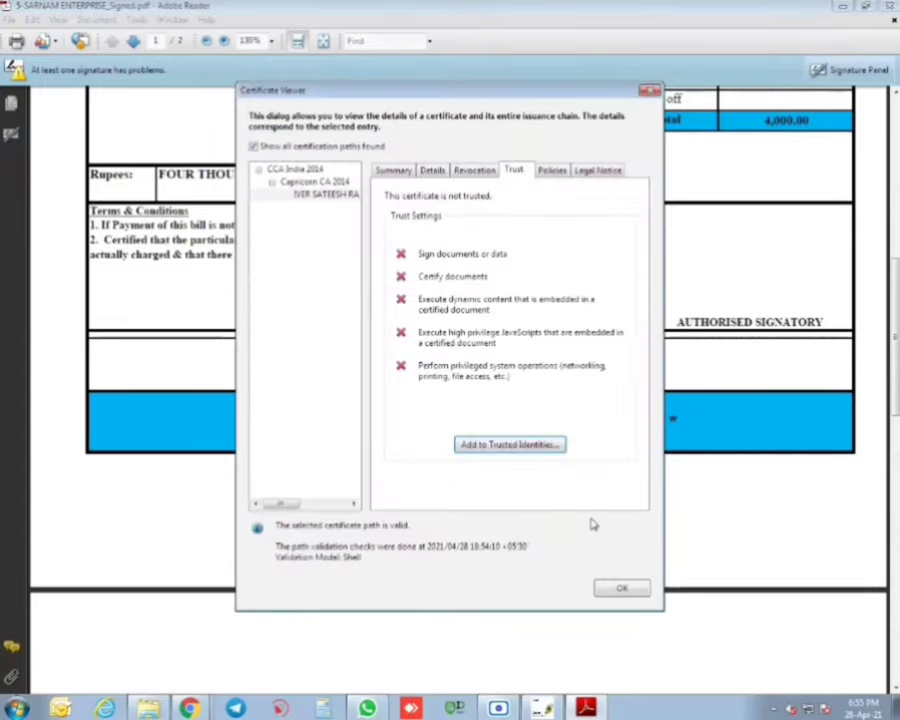
# Re-validate the signature so it reports VALID, then dismiss the status message
pyautogui.click(619, 590)
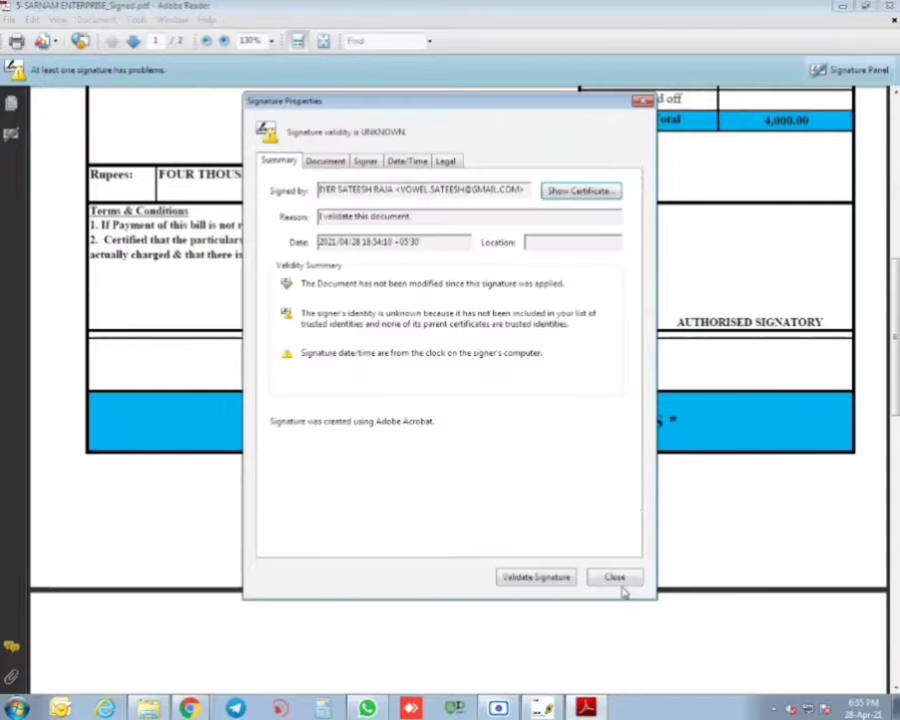
pyautogui.click(541, 577)
pyautogui.click(604, 578)
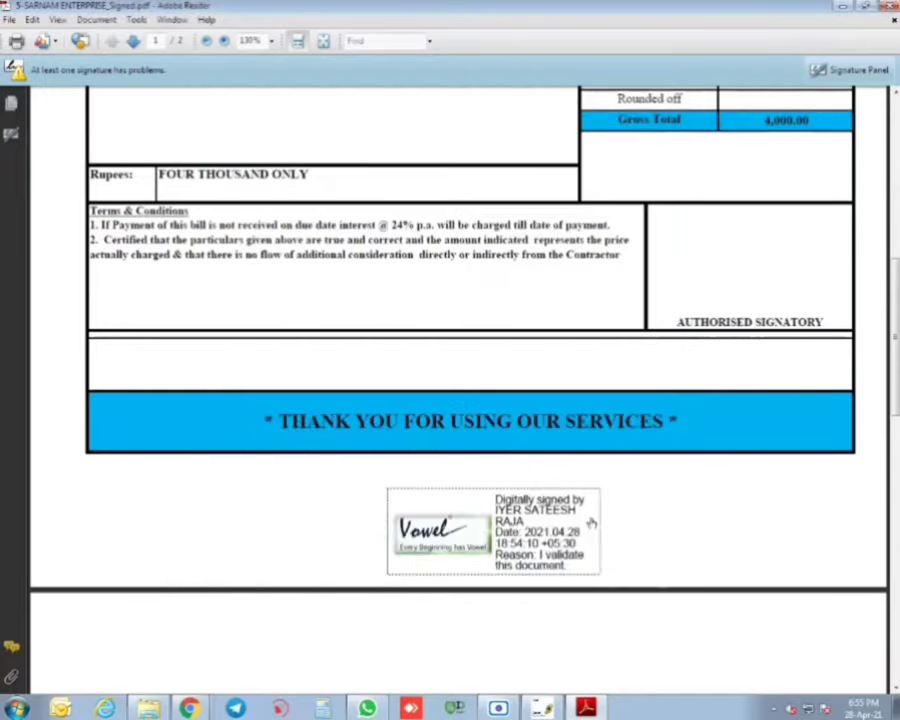
pyautogui.moveTo(493, 531)
pyautogui.click(525, 545)
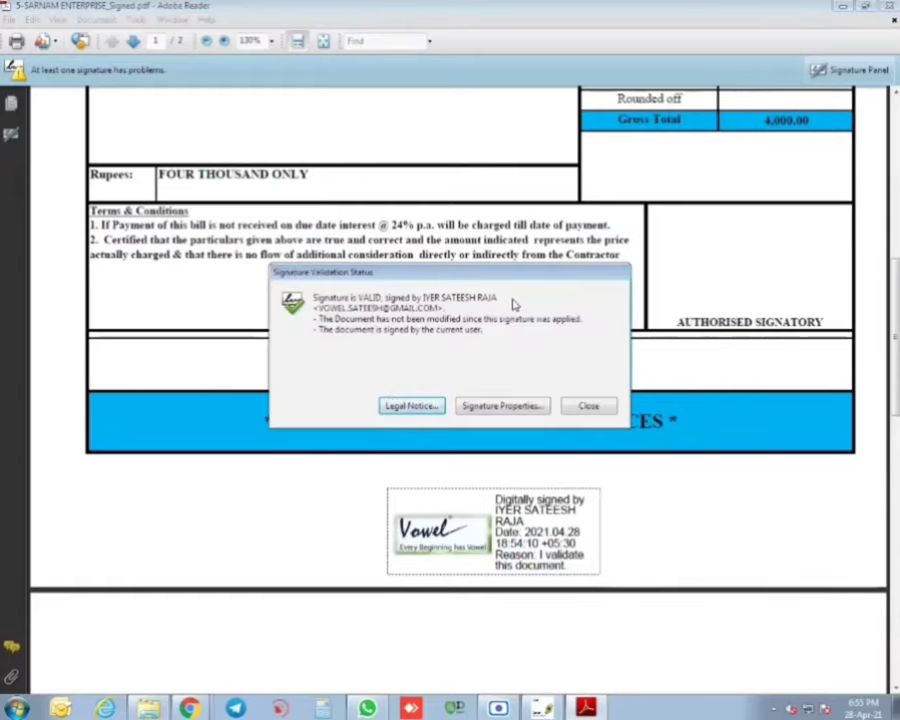
pyautogui.click(589, 406)
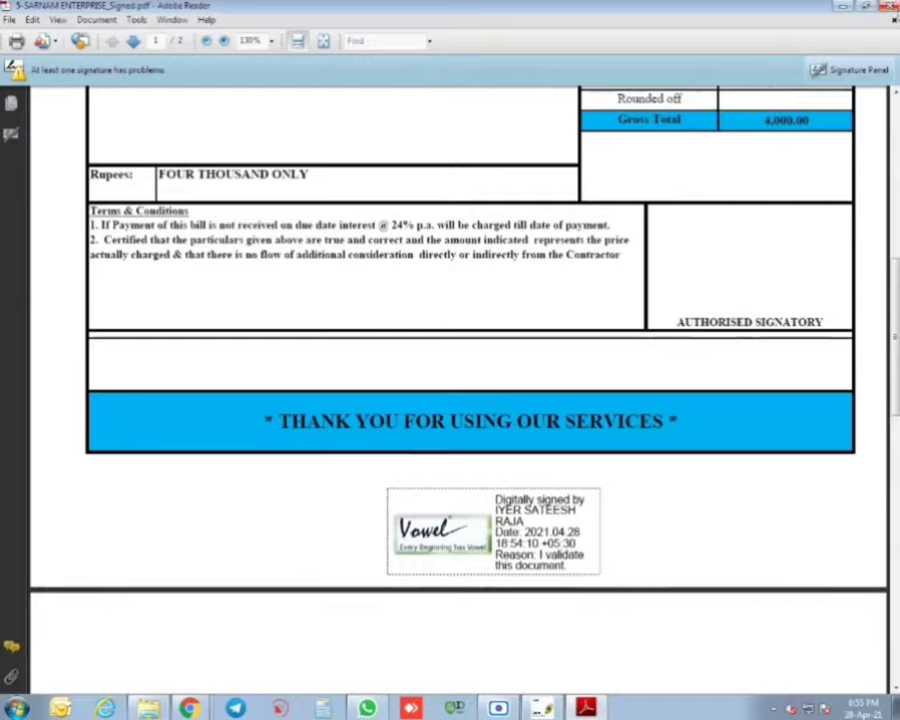
# Open the signed 6-ARIAN AUTO invoice and confirm its signature validates as VALID
pyautogui.click(893, 12)
pyautogui.click(195, 105)
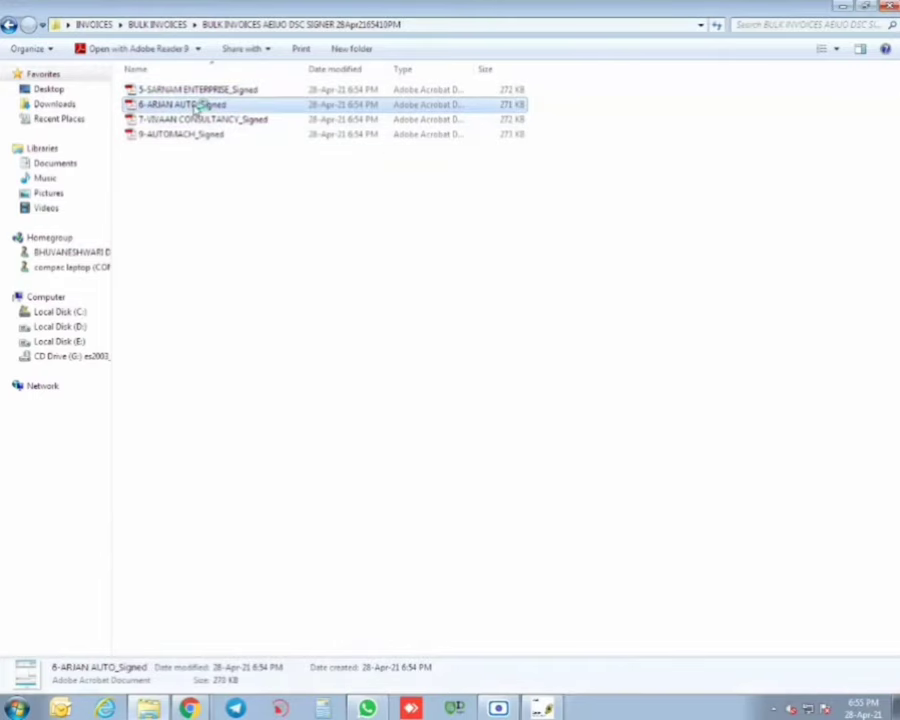
pyautogui.doubleClick(195, 105)
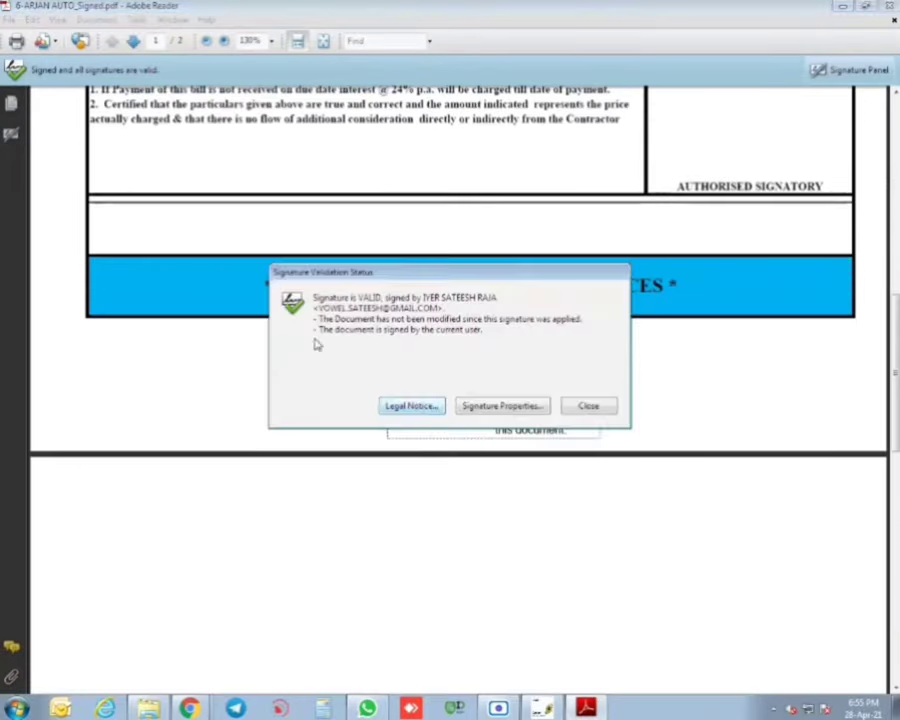
pyautogui.click(589, 406)
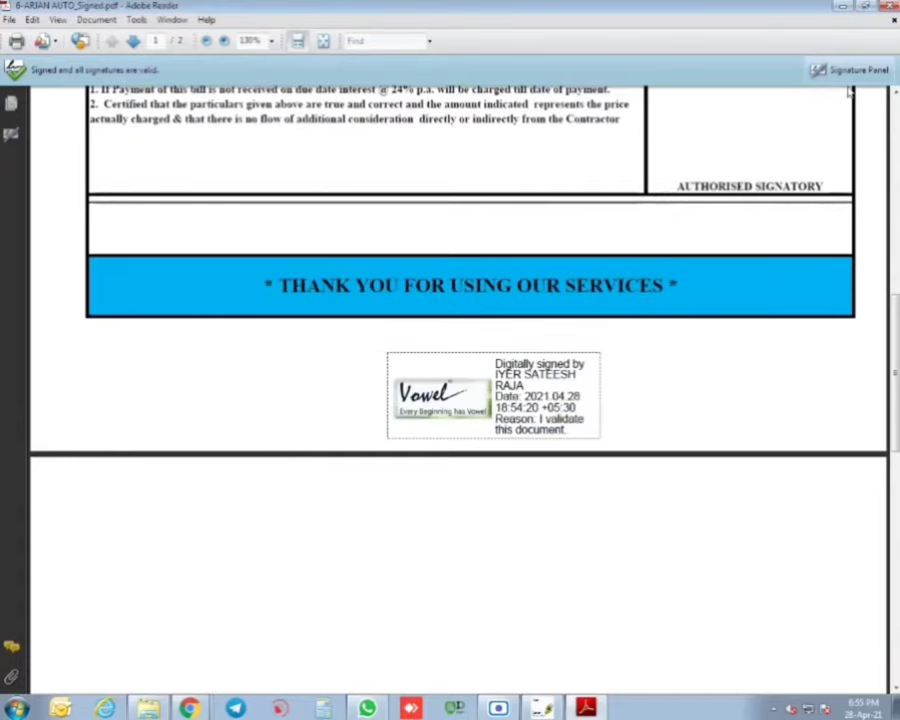
# Close it, then open the signed 9-AUTOMACH invoice and scroll to its signature
pyautogui.click(889, 6)
pyautogui.click(224, 137)
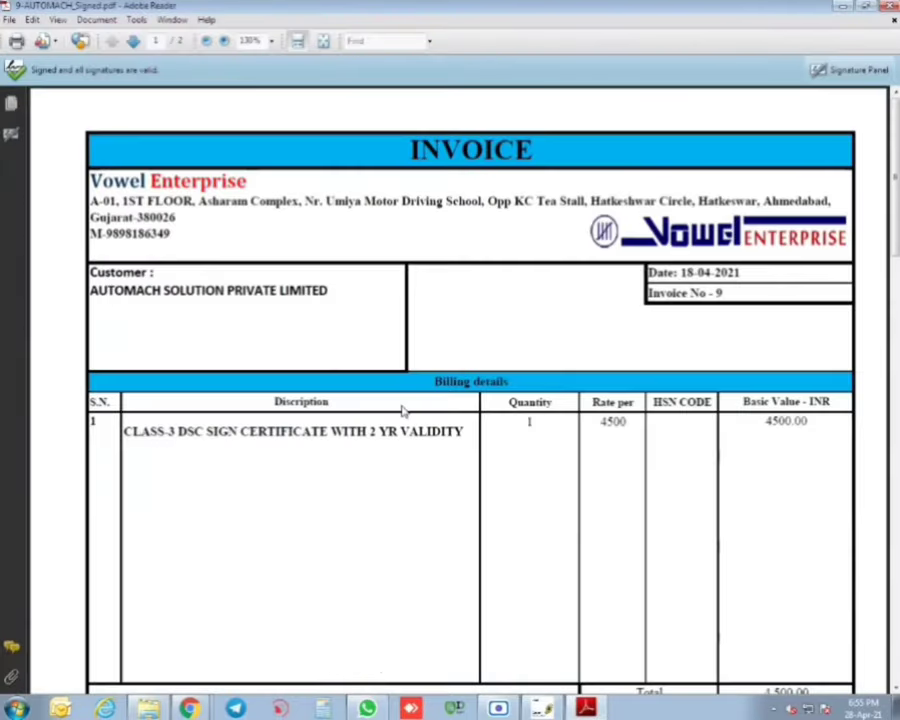
pyautogui.scroll(-5, 403, 411)
pyautogui.scroll(-5, 403, 411)
pyautogui.scroll(-3, 474, 260)
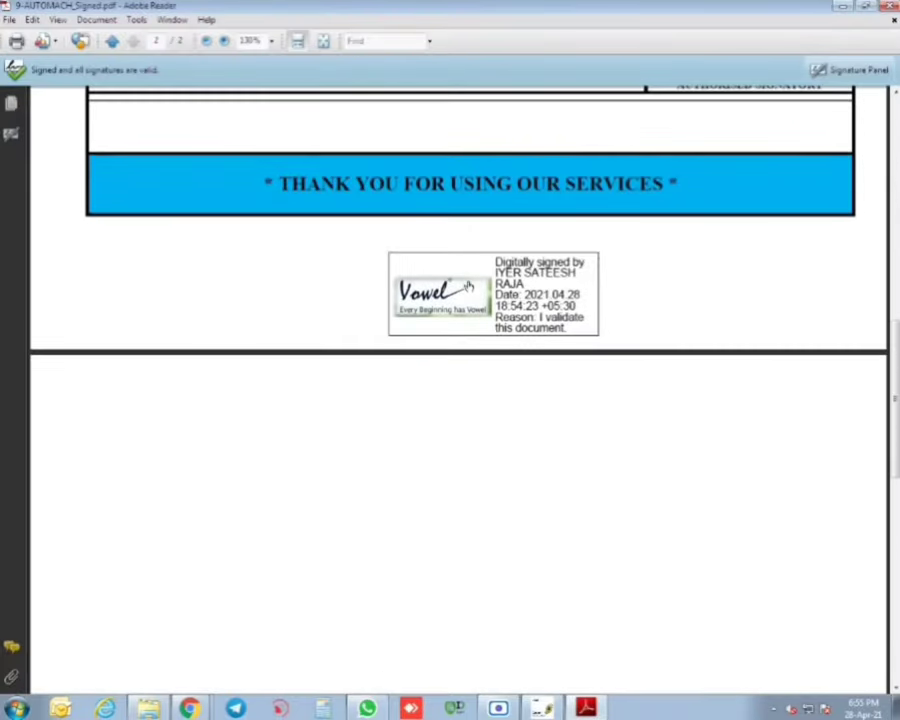